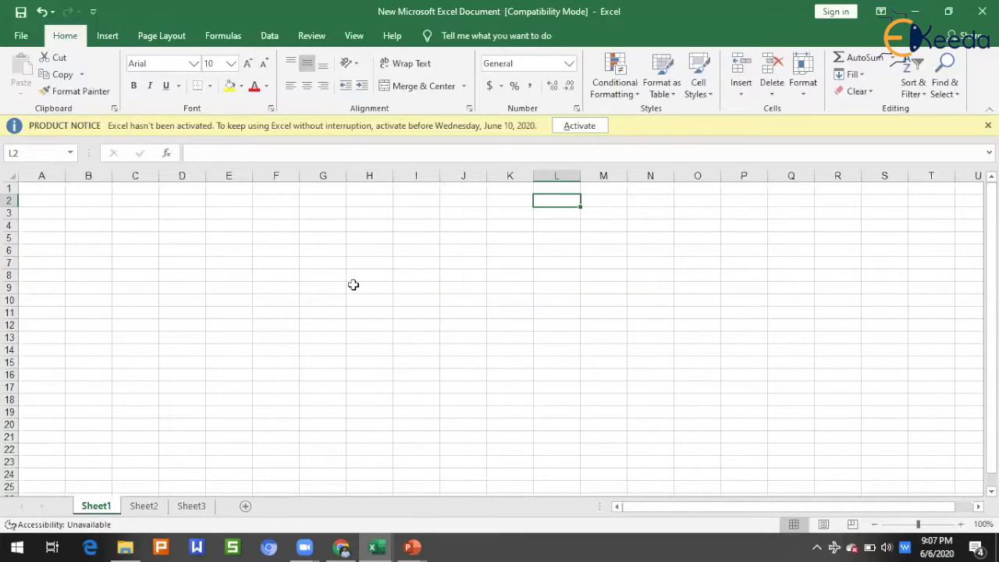
Step: Enter the text Pass in cell A1 of Sheet1
left_click(43, 190)
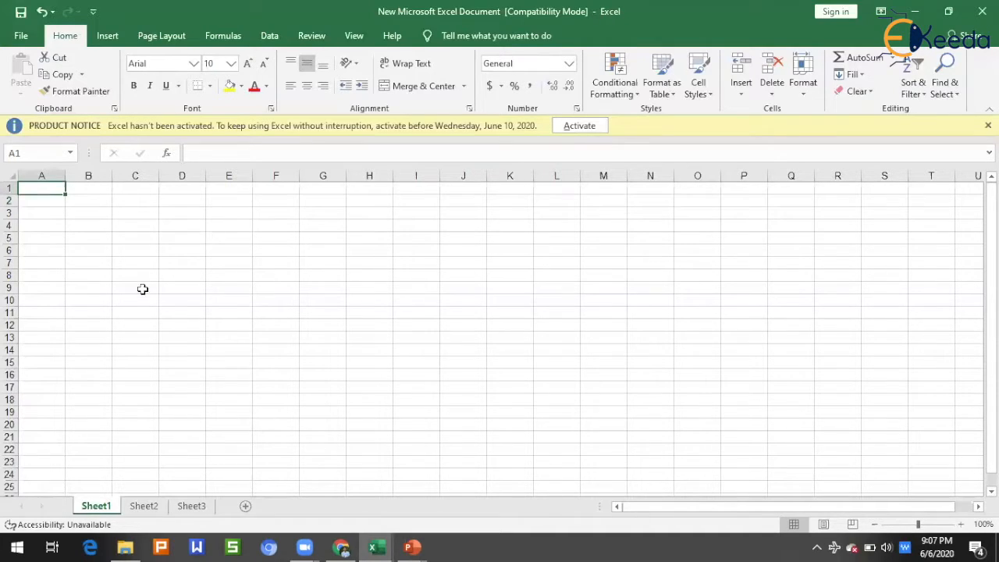
type("Pass")
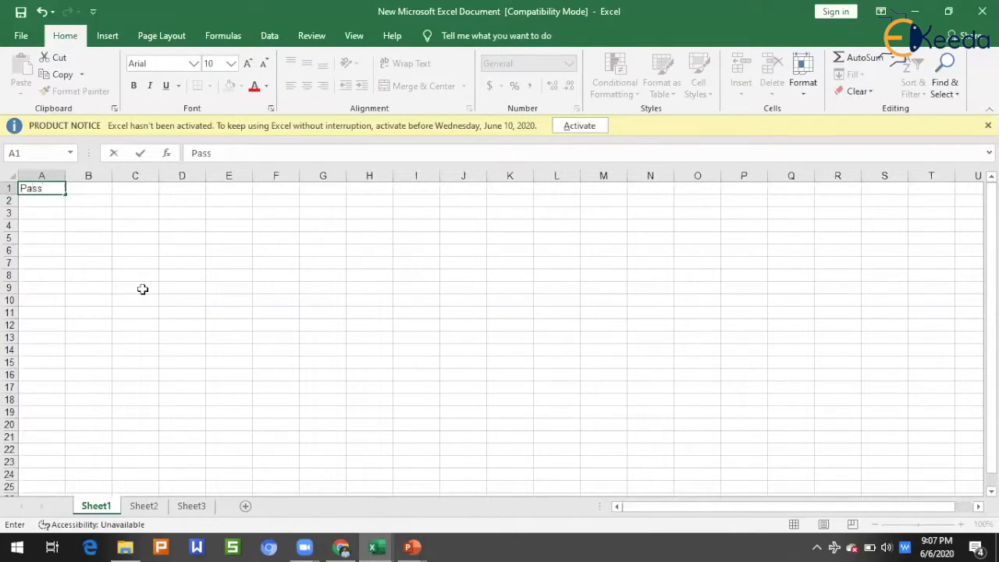
key("Return")
type("Fail")
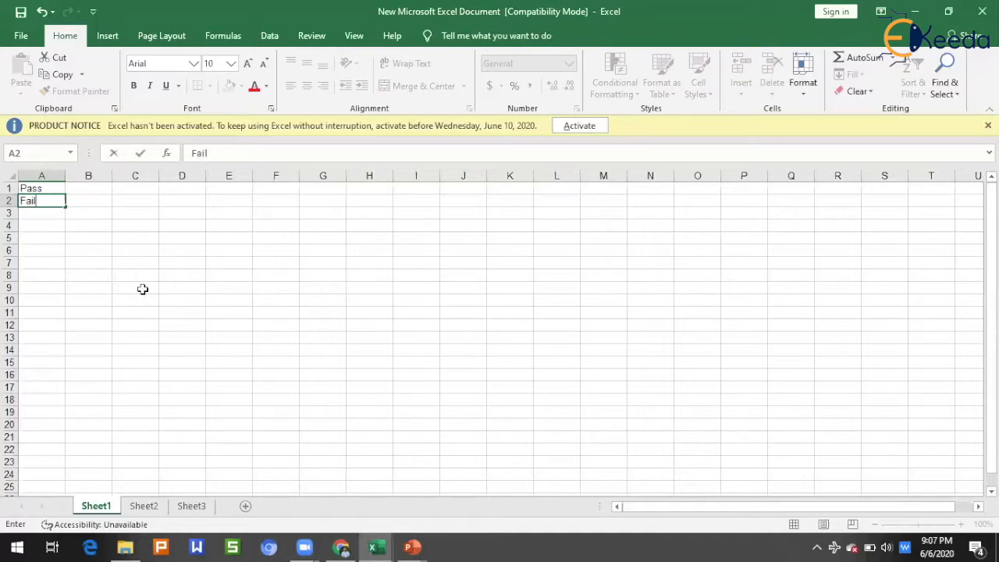
key("Return")
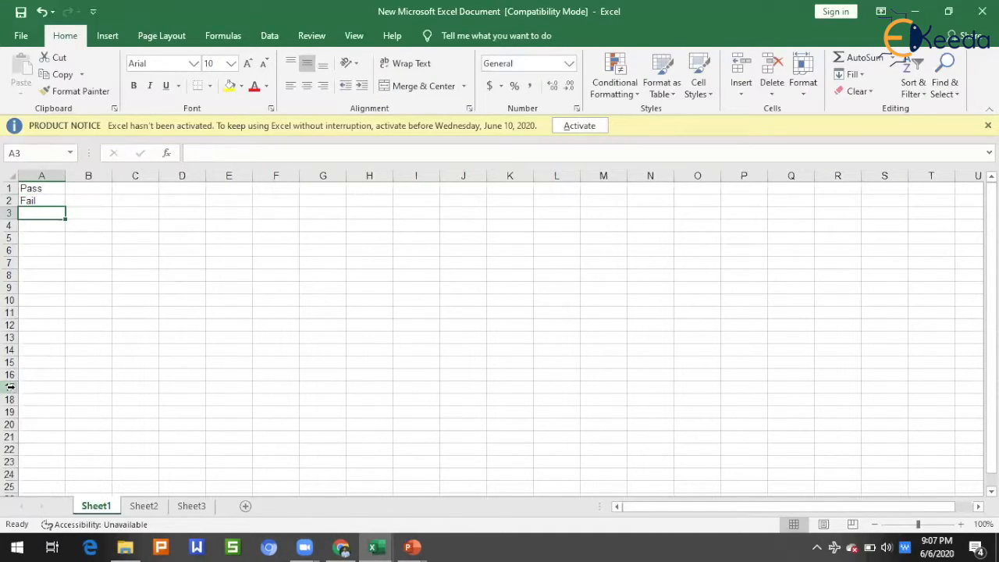
key("Up")
key("Delete")
key("Up")
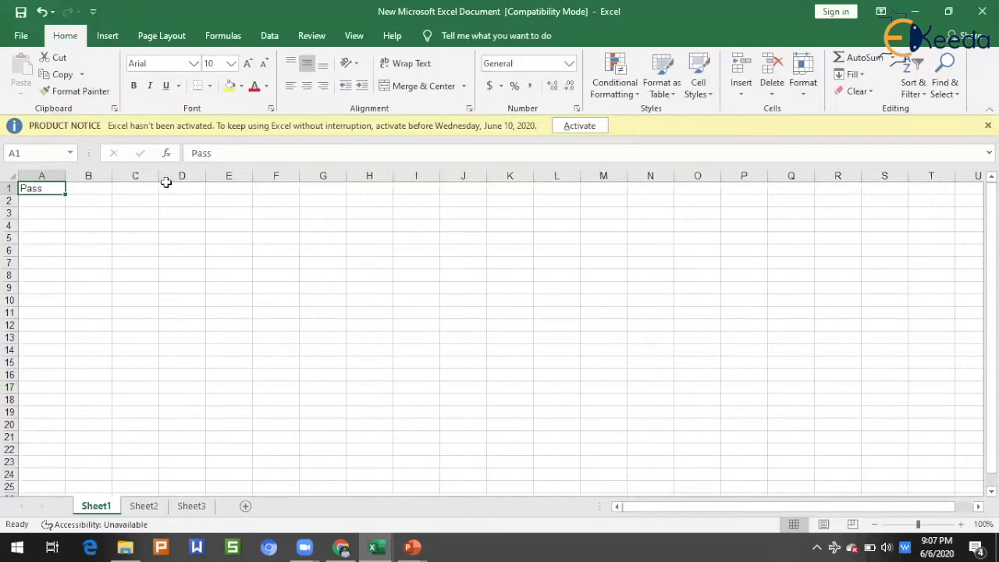
Step: Examine the conditional formatting categories for cell A1 and the preset formats offered for a Less Than rule
left_click(616, 91)
mouse_move(649, 130)
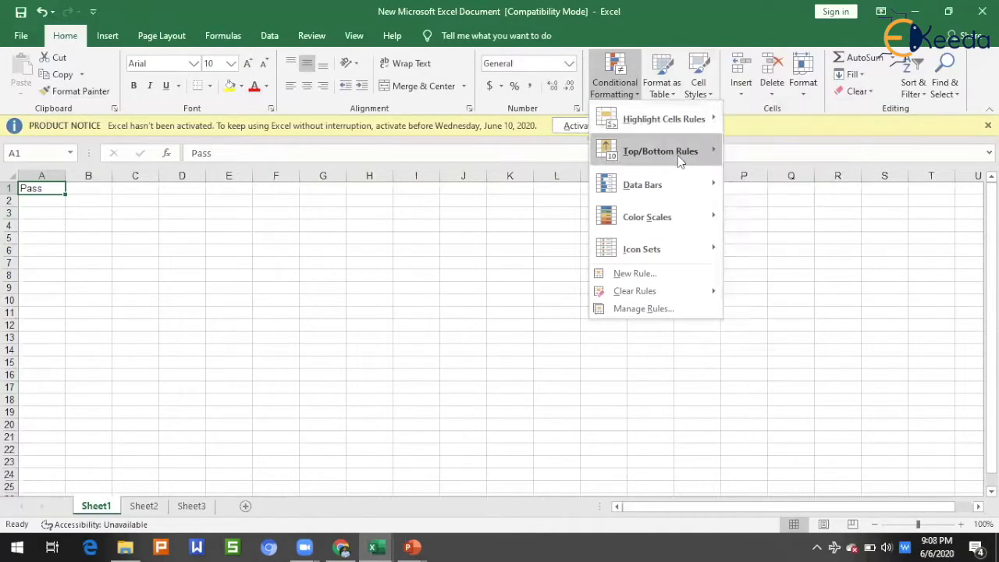
mouse_move(677, 154)
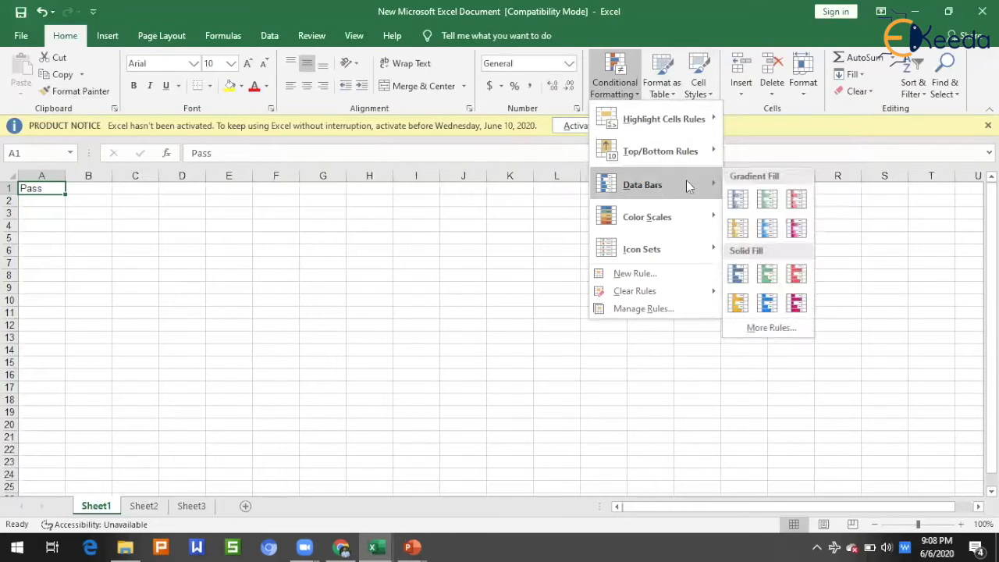
mouse_move(646, 223)
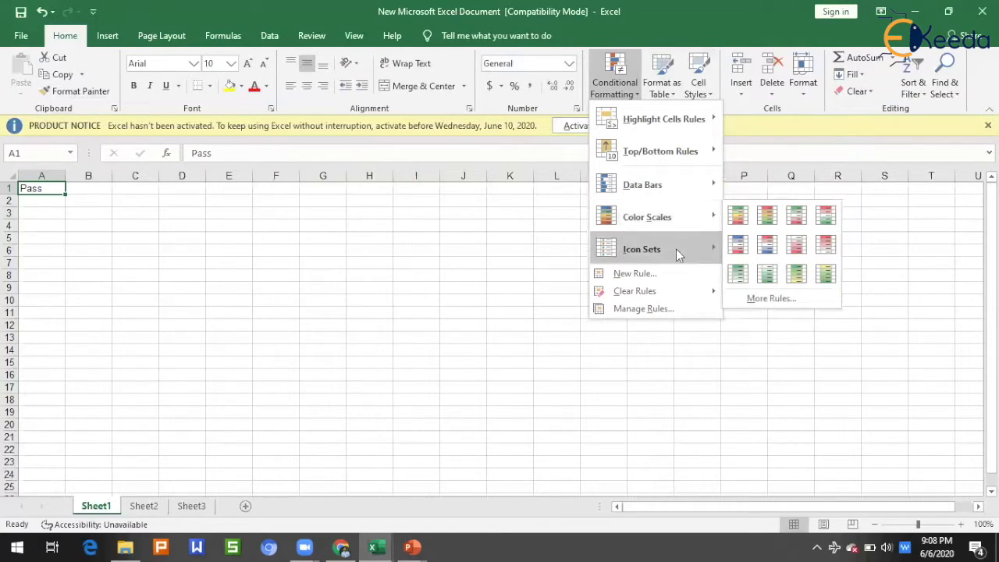
mouse_move(676, 249)
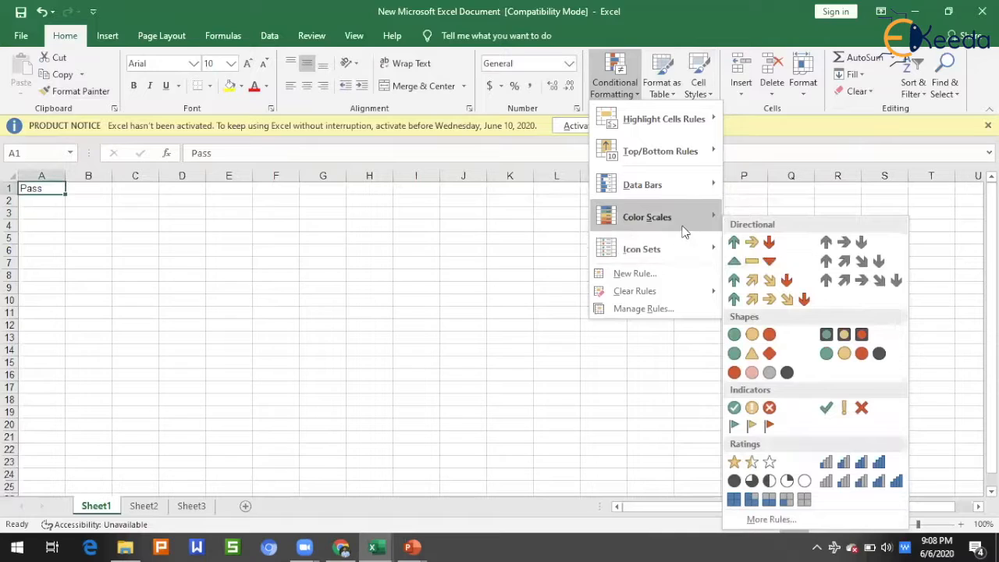
mouse_move(702, 122)
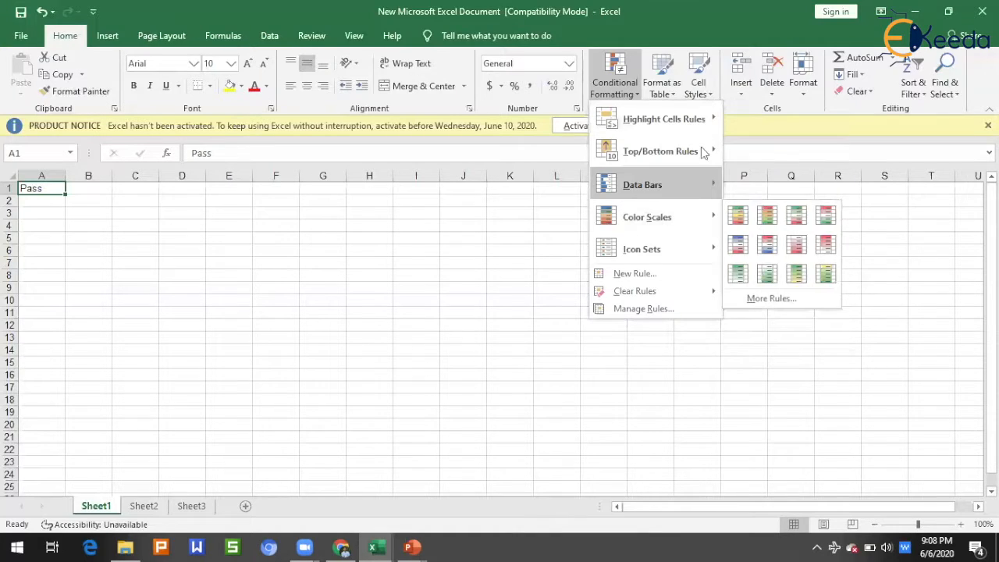
left_click(774, 152)
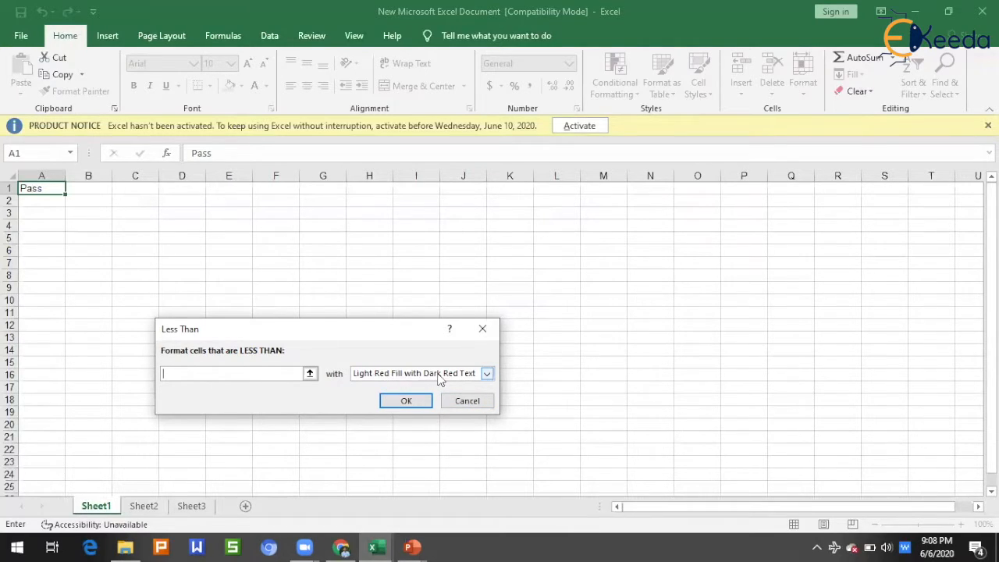
left_click(485, 377)
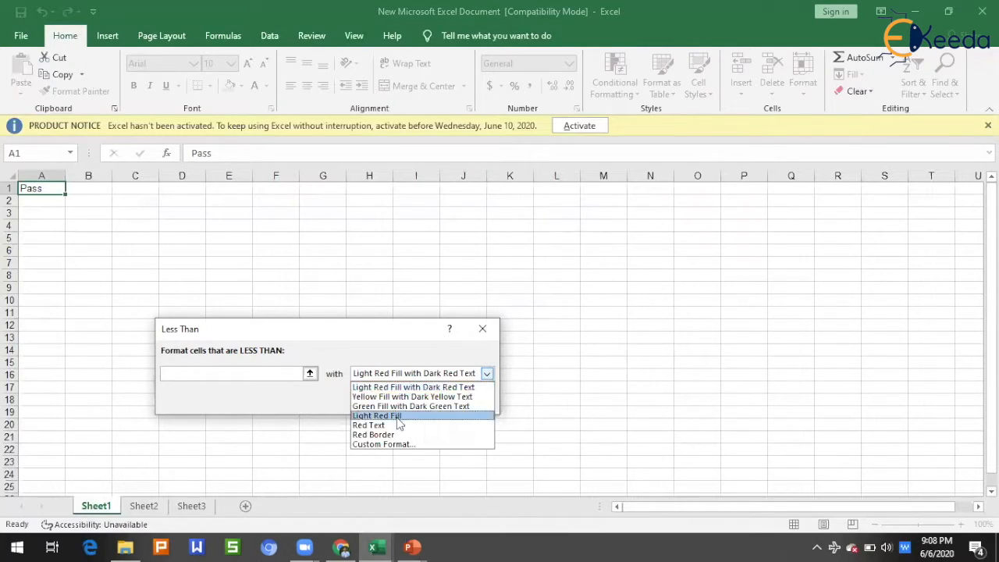
left_click(382, 349)
left_click(482, 329)
Step: Start a new conditional formatting rule for cell A1 with the rule type "Format only cells that contain"
left_click(614, 78)
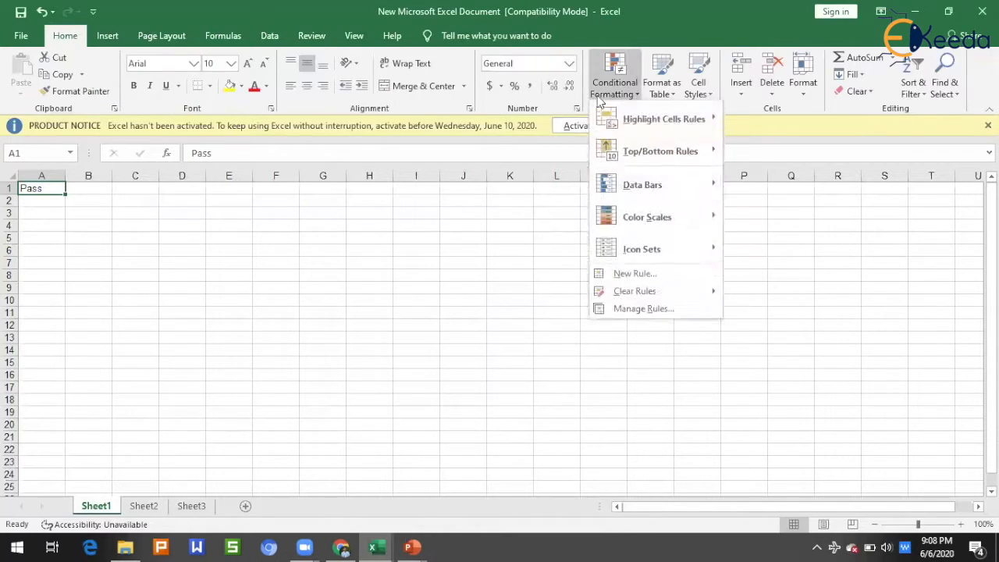
mouse_move(625, 166)
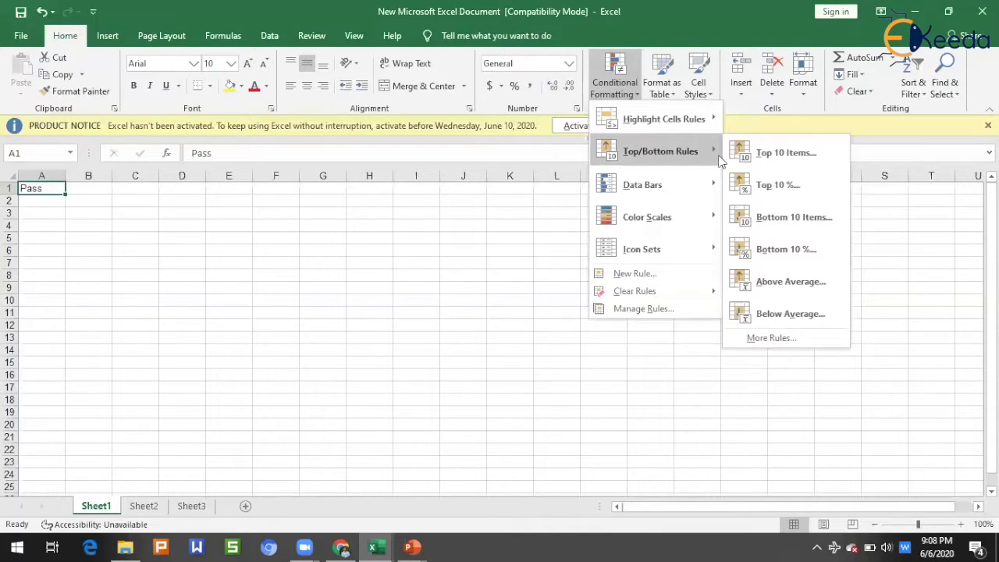
mouse_move(659, 188)
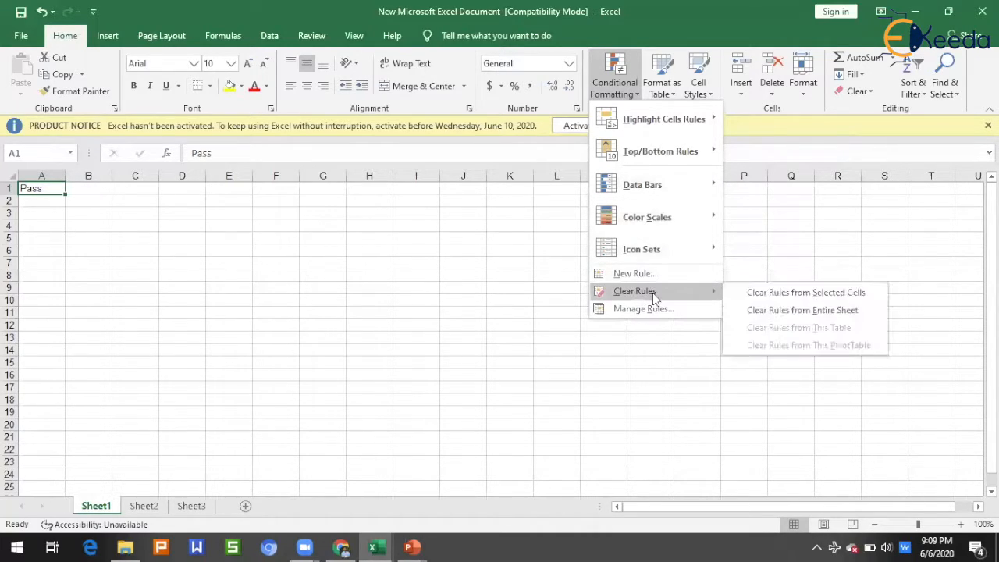
mouse_move(659, 291)
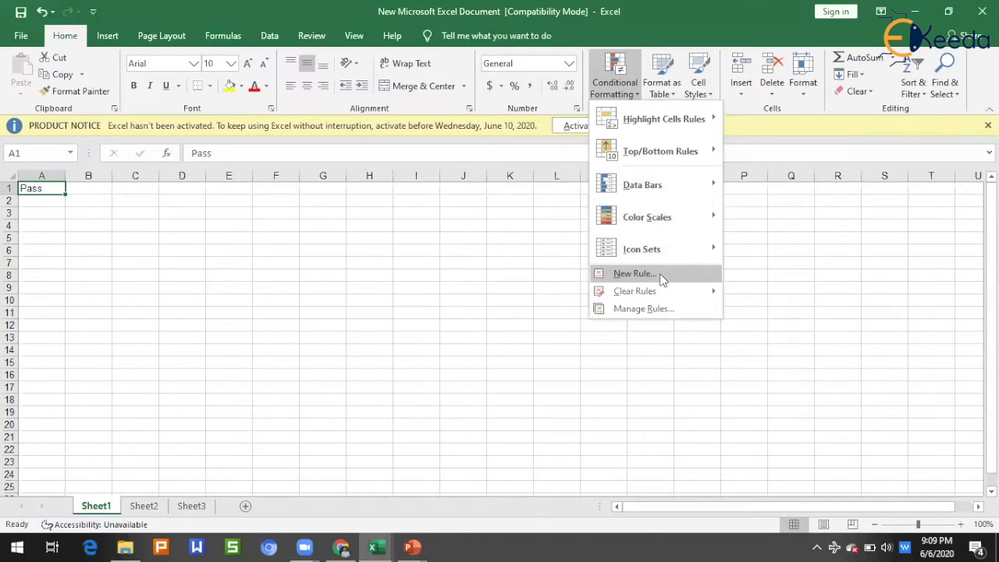
left_click(636, 273)
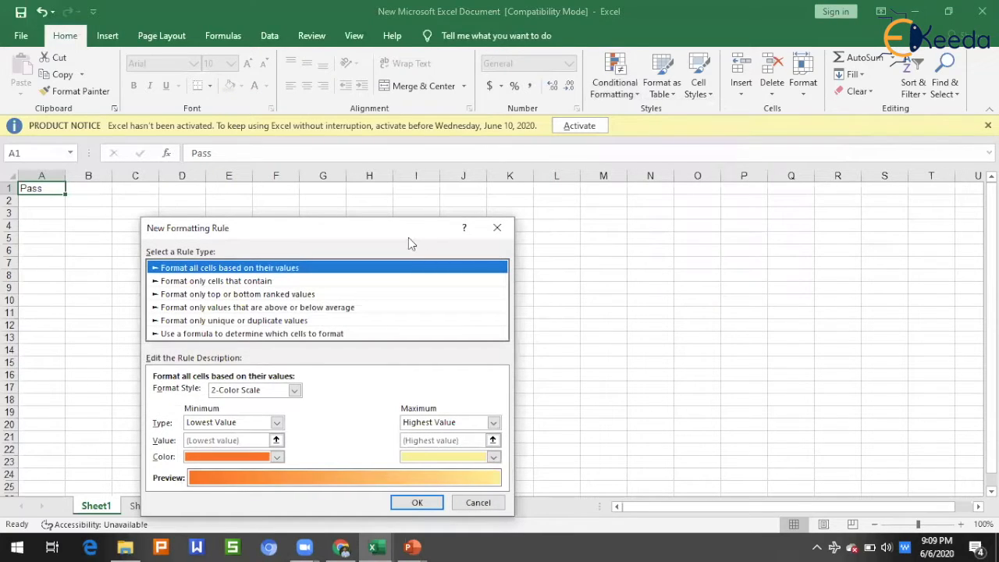
left_click_drag(398, 223, 409, 190)
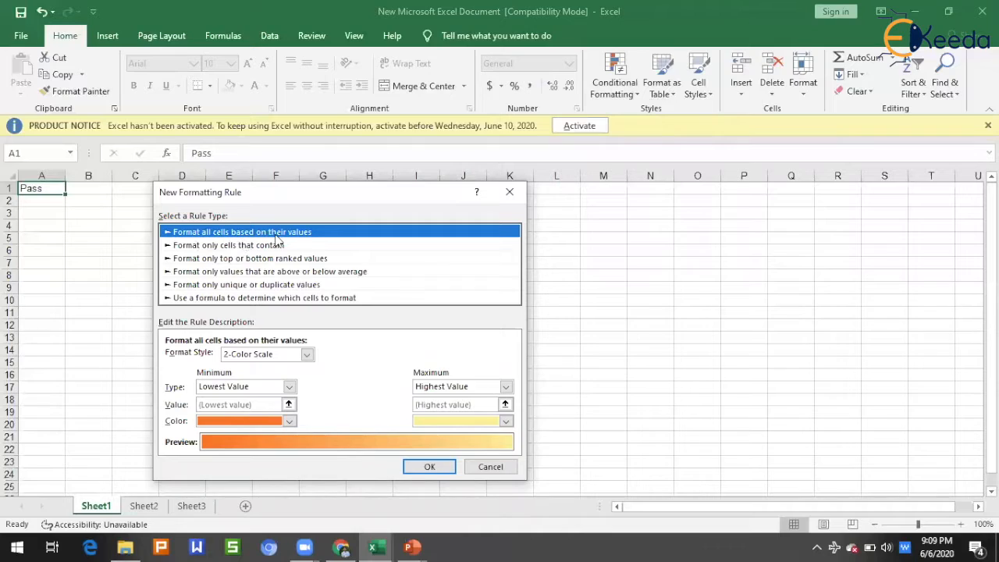
left_click(231, 245)
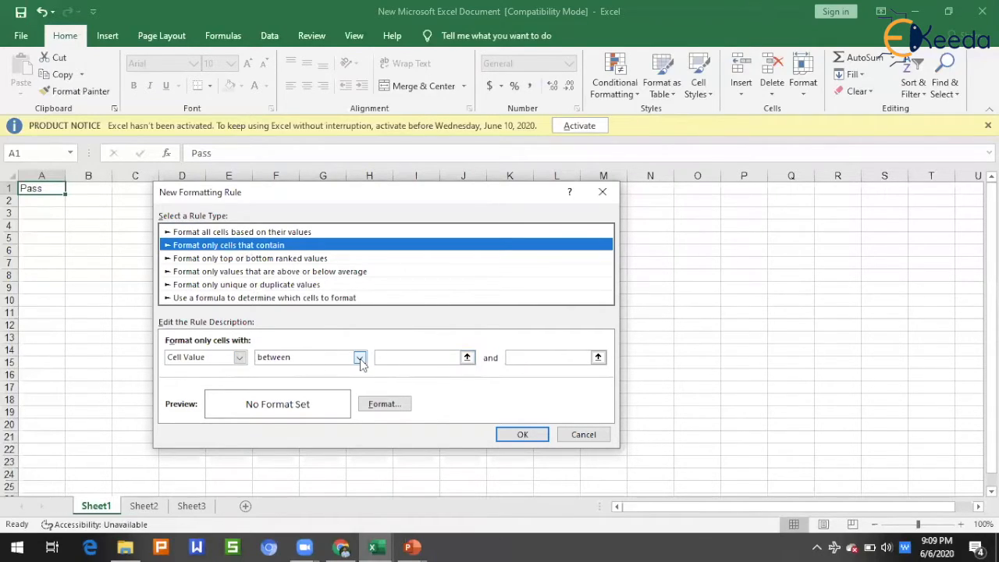
Step: Set the rule's condition to Cell Value equal to Pass
left_click(240, 357)
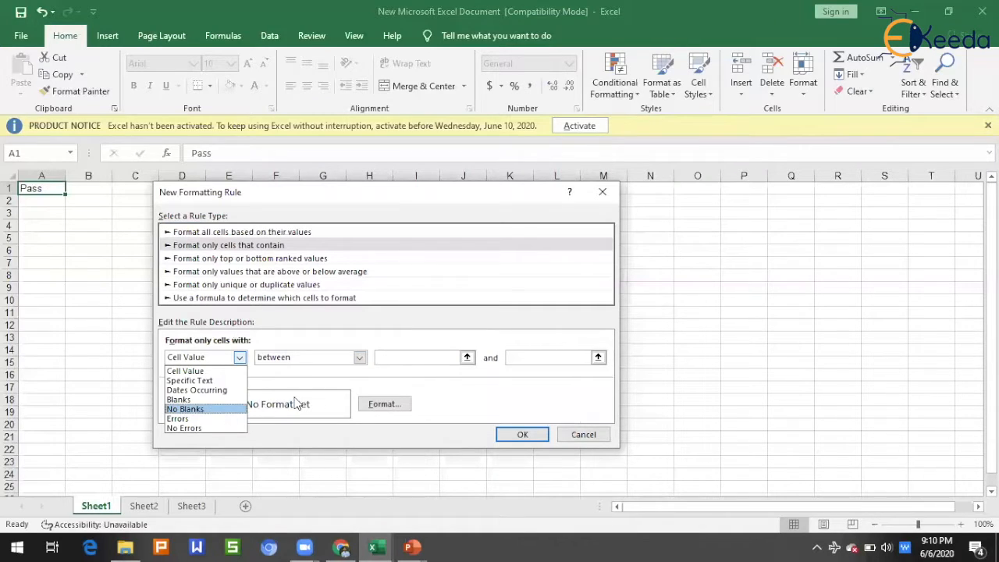
left_click(194, 373)
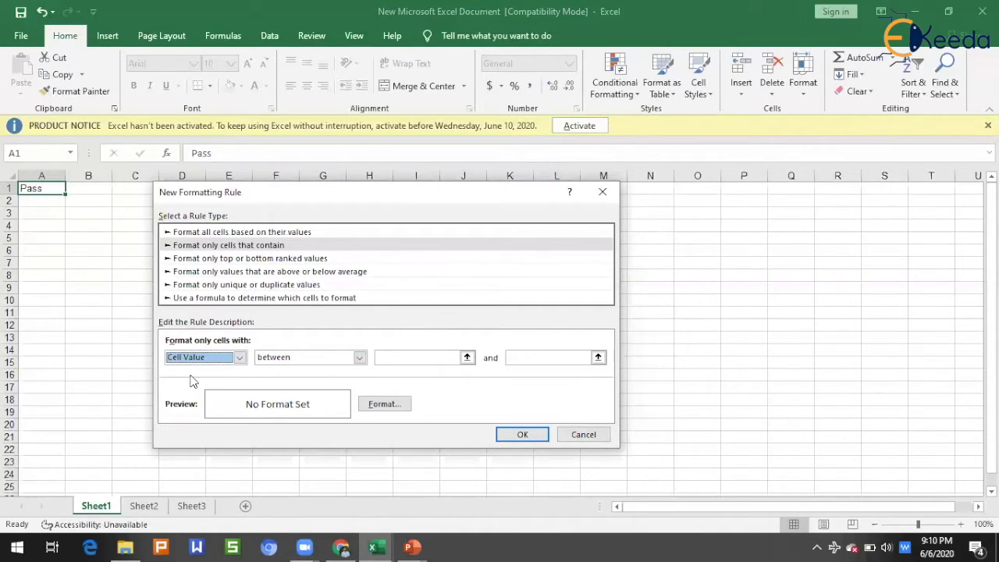
left_click(359, 358)
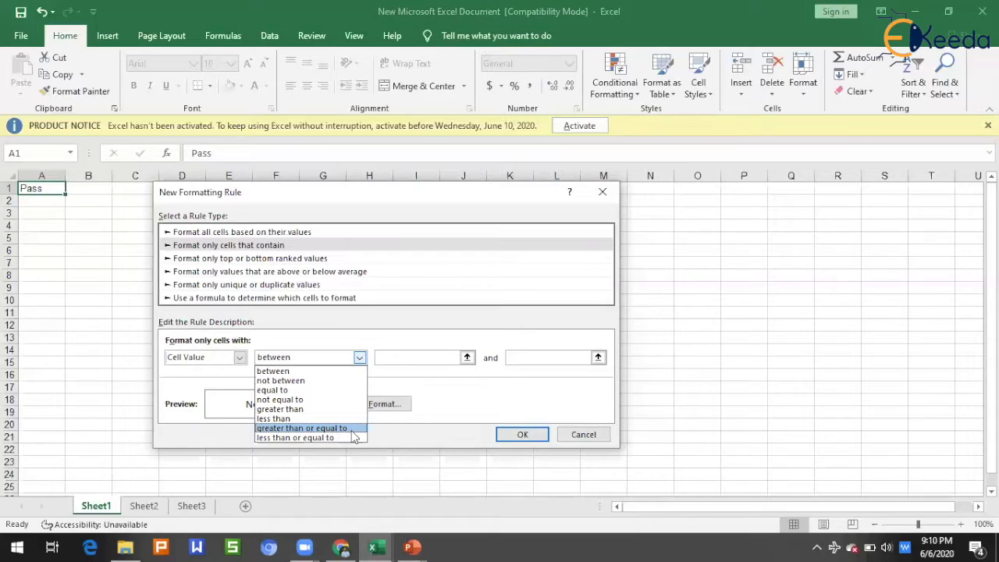
left_click(323, 390)
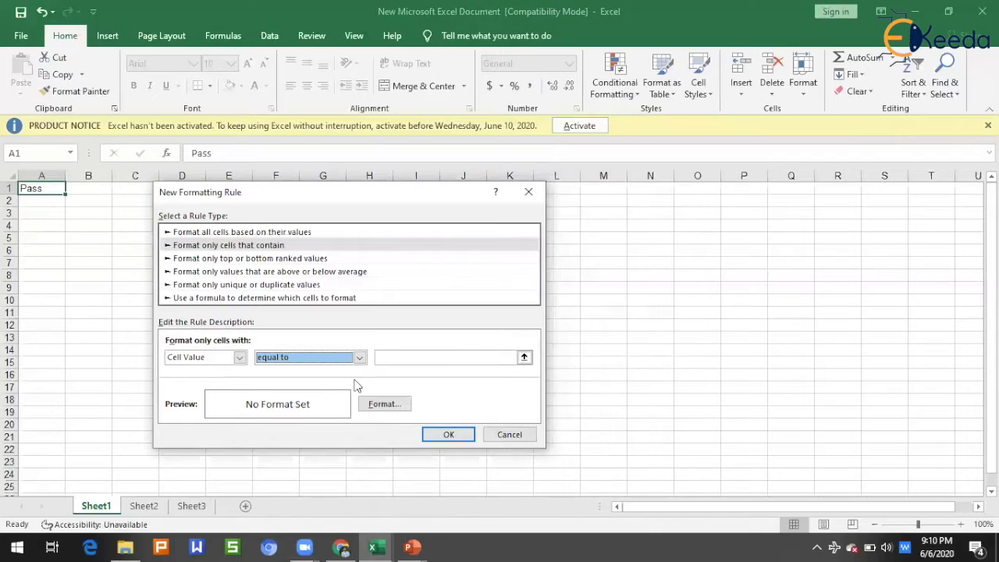
left_click(414, 357)
type("Pass")
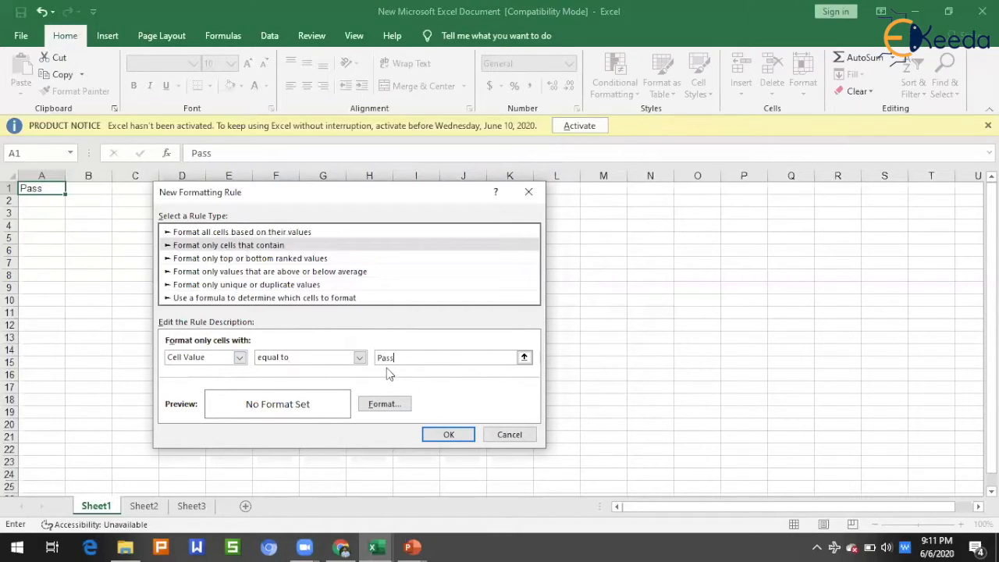
Step: Open the rule's format settings and choose the standard green as the background fill colour
left_click(395, 406)
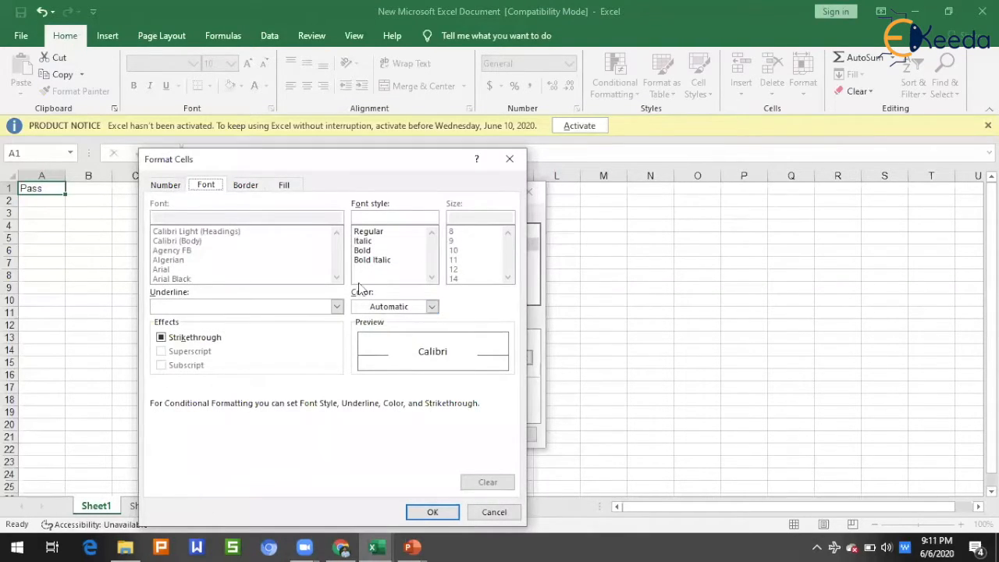
left_click(166, 187)
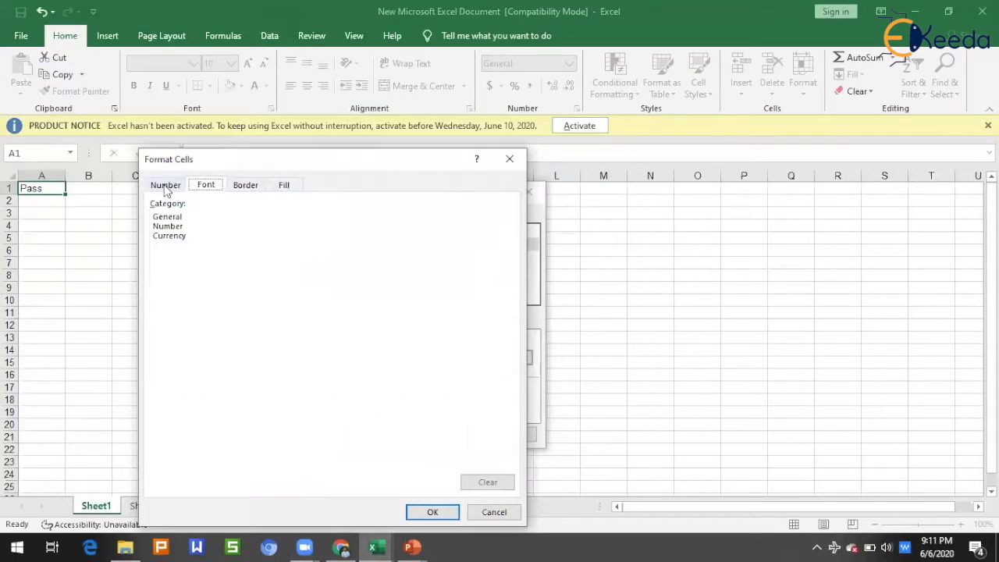
left_click(203, 189)
left_click(253, 188)
left_click(284, 189)
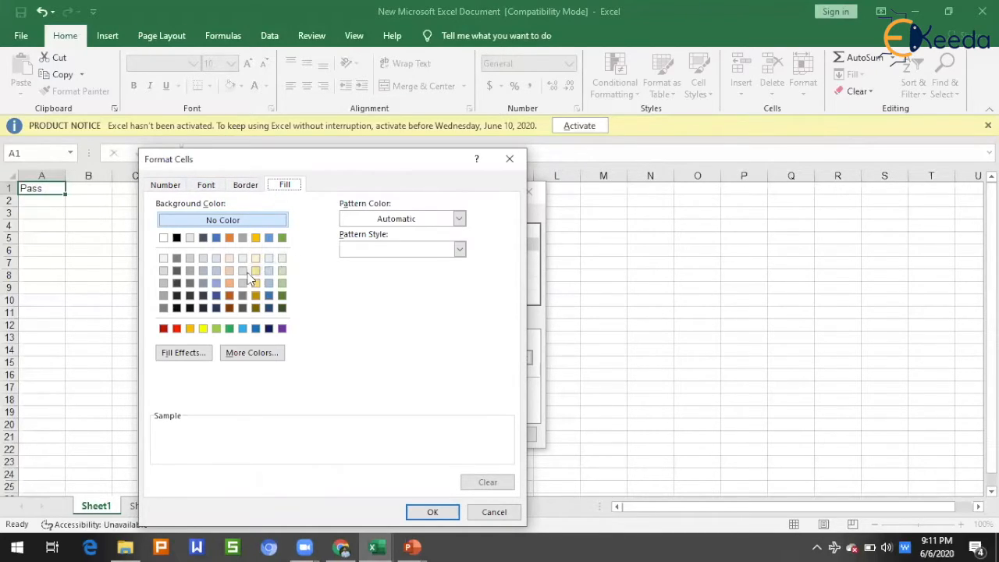
left_click(216, 329)
left_click(229, 329)
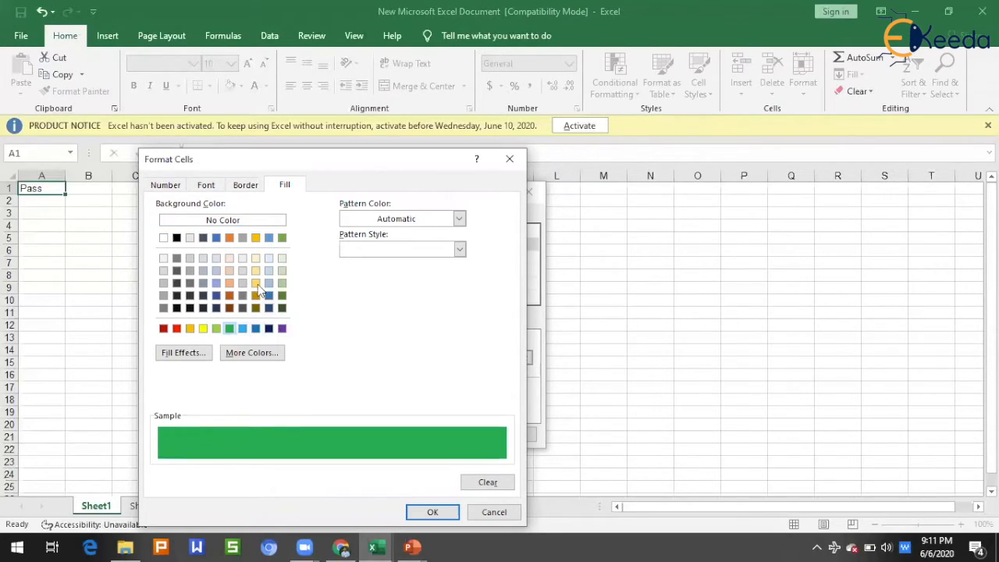
Step: Set the rule's font style to Bold and apply the finished formatting rule to cell A1
left_click(240, 187)
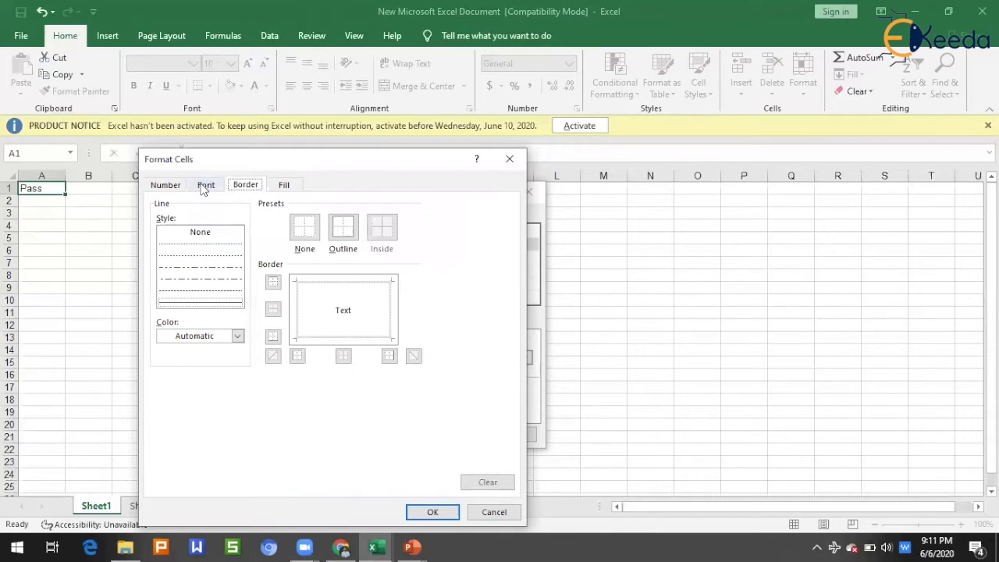
left_click(206, 186)
left_click(374, 250)
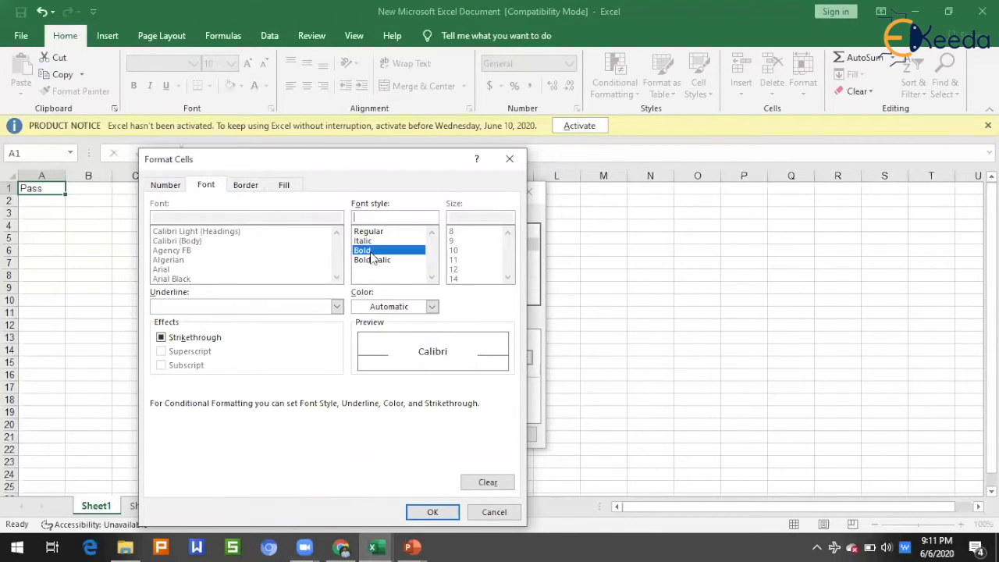
left_click(433, 513)
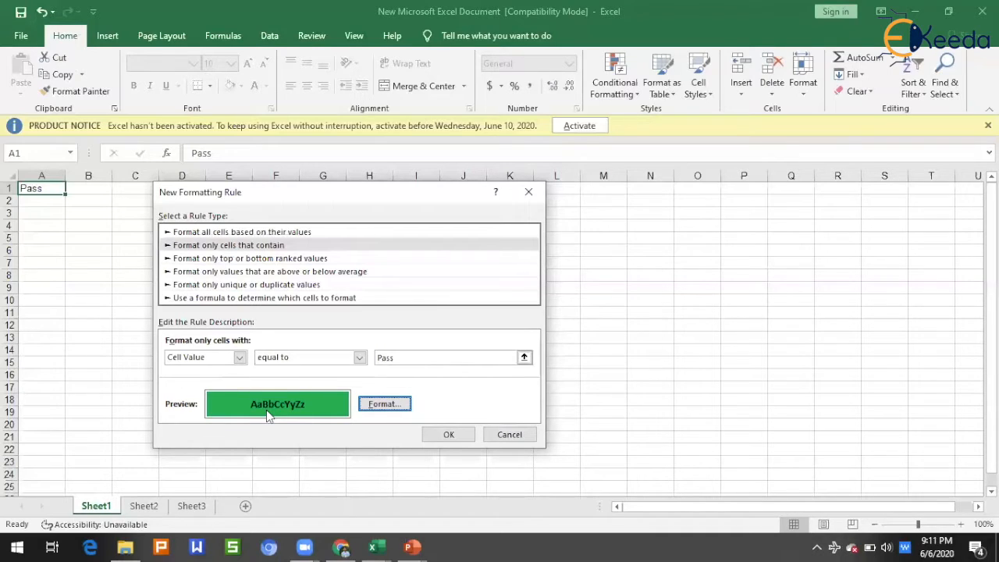
left_click(466, 436)
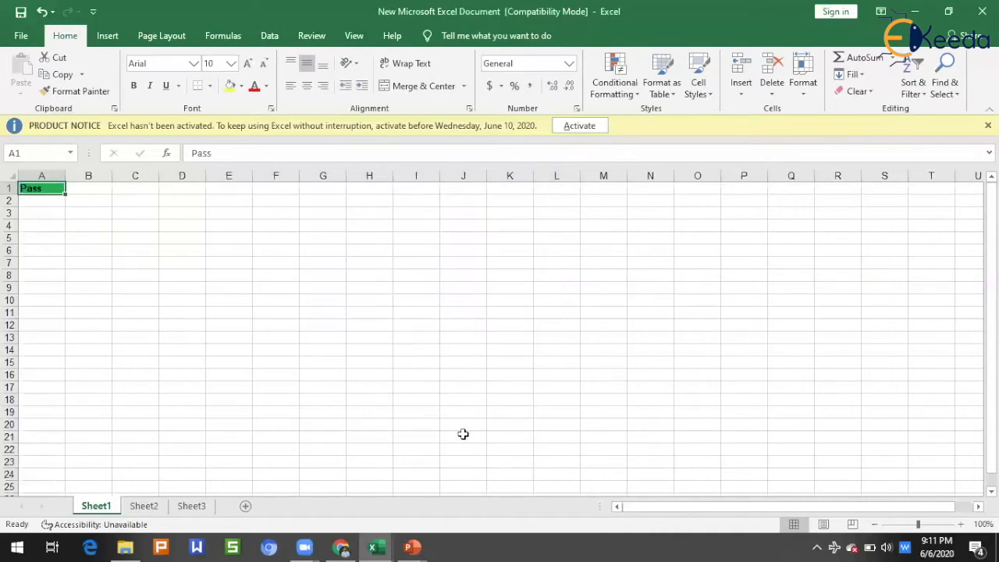
Step: Replace the entry in cell A1 with a person's first name and reselect the cell
left_click(174, 267)
left_click(45, 189)
type("Omkar")
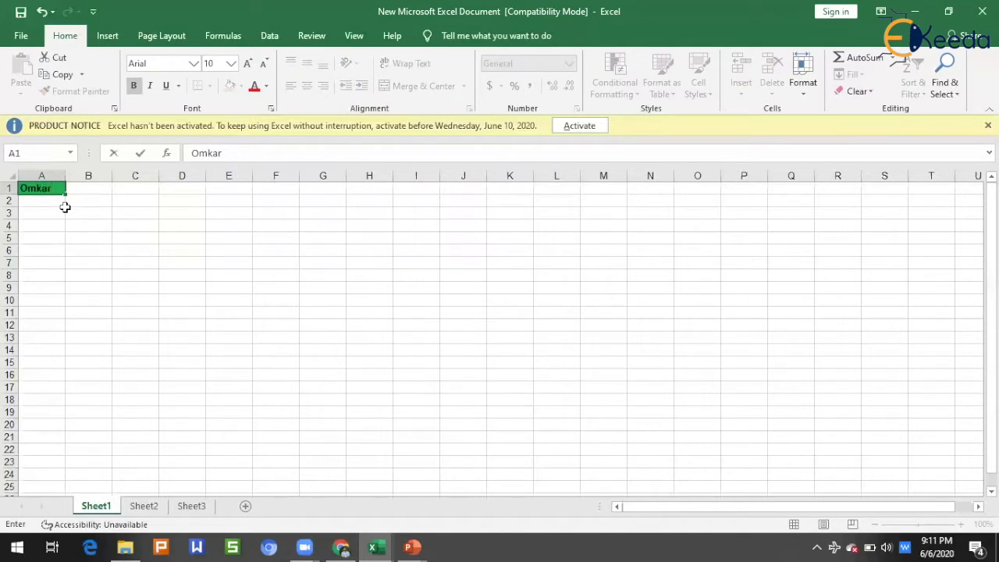
key("Return")
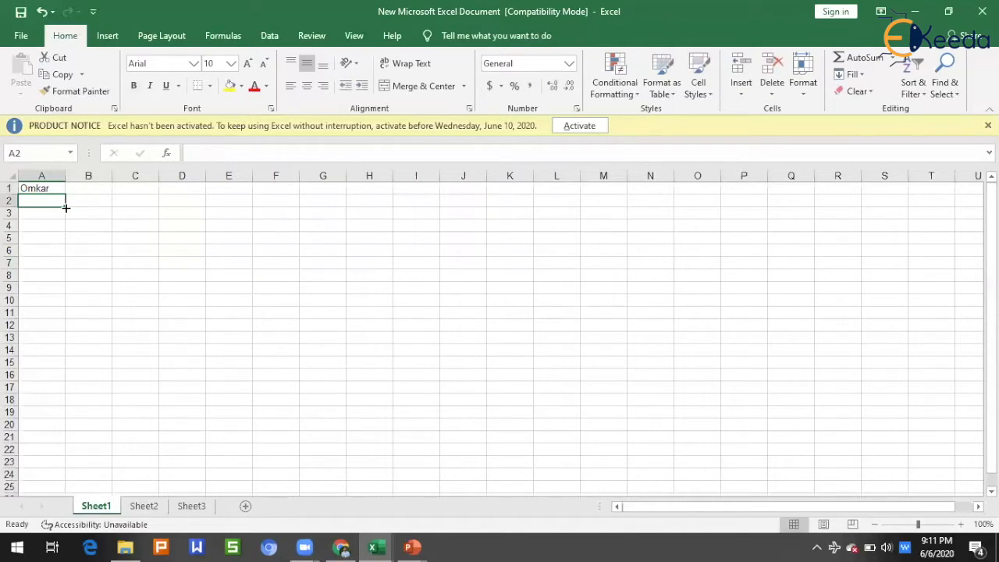
key("Up")
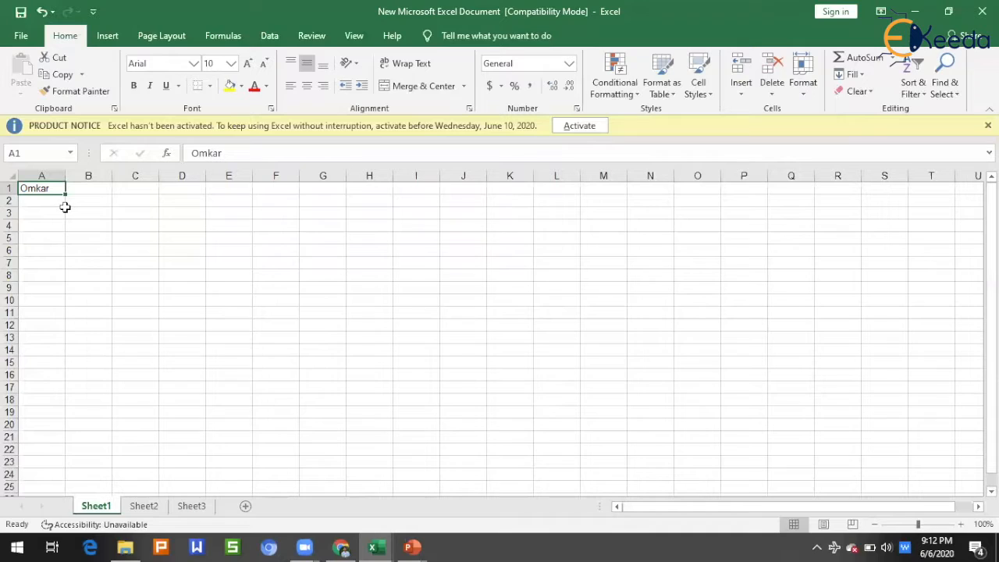
Step: Replace the entry in cell A1 with Pass and reselect the cell to test the rule
key("Delete")
type("Pass")
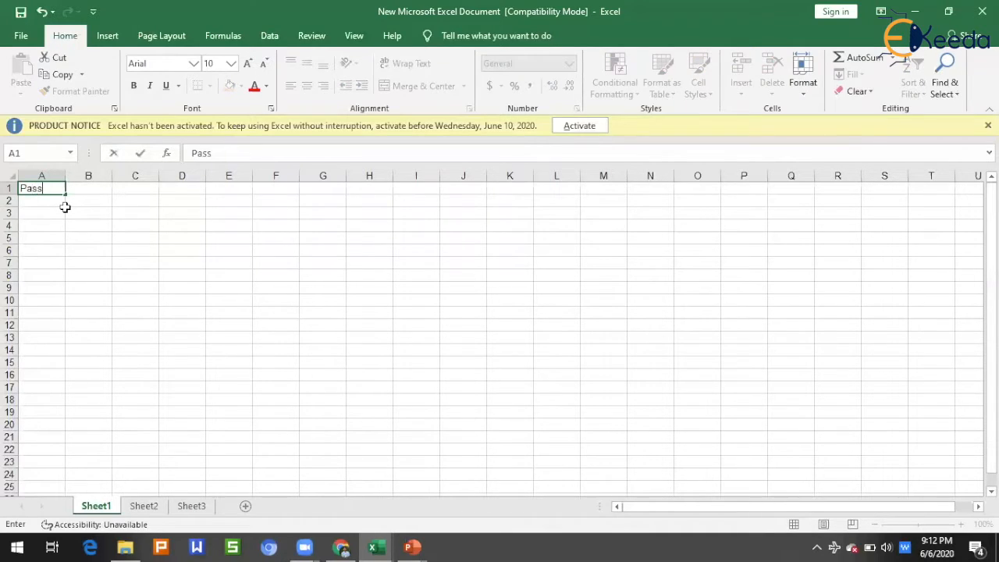
key("Return")
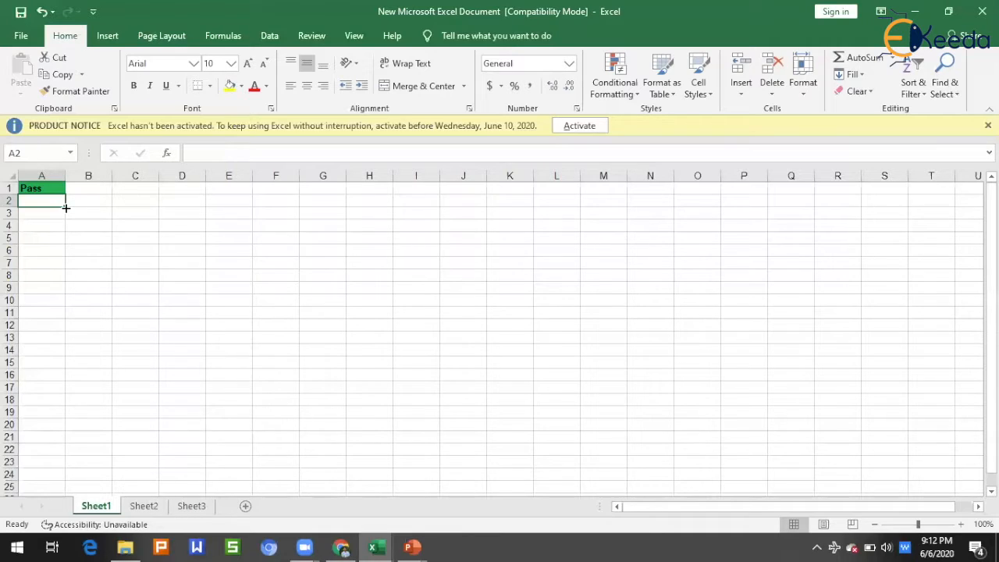
key("Up")
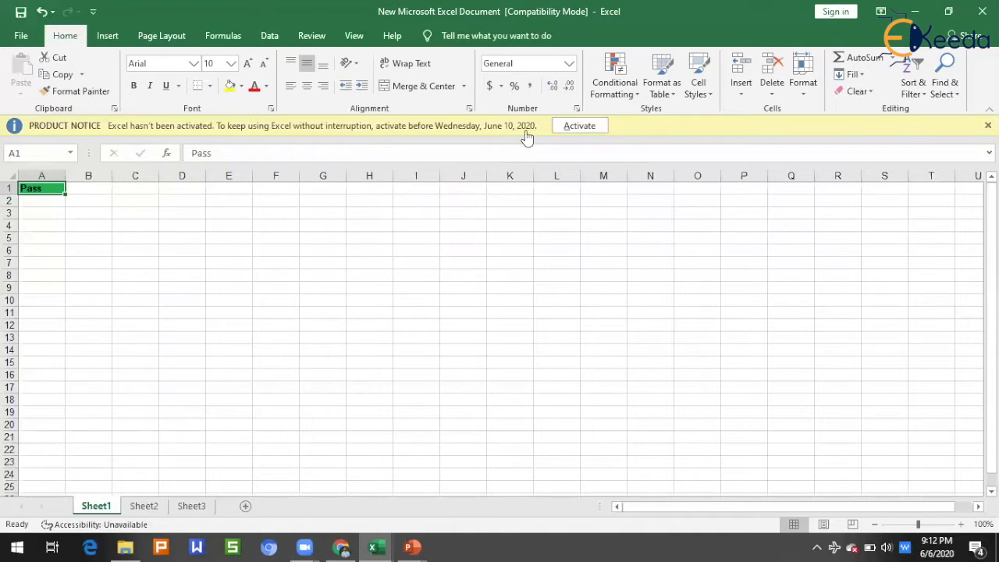
Step: Create a new formatting rule for cell A1 that formats only cells whose Cell Value is equal to Fail
left_click(613, 86)
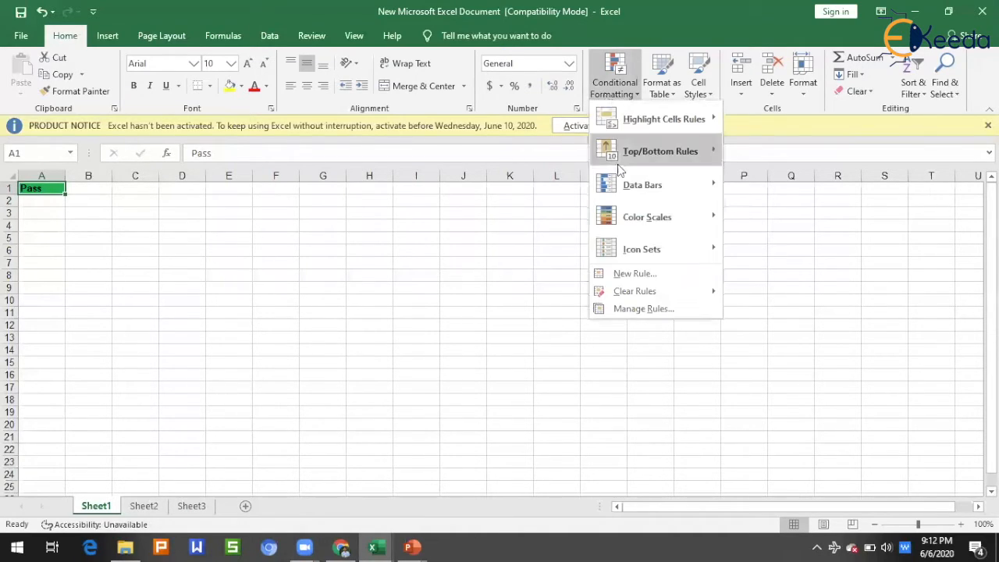
left_click(659, 277)
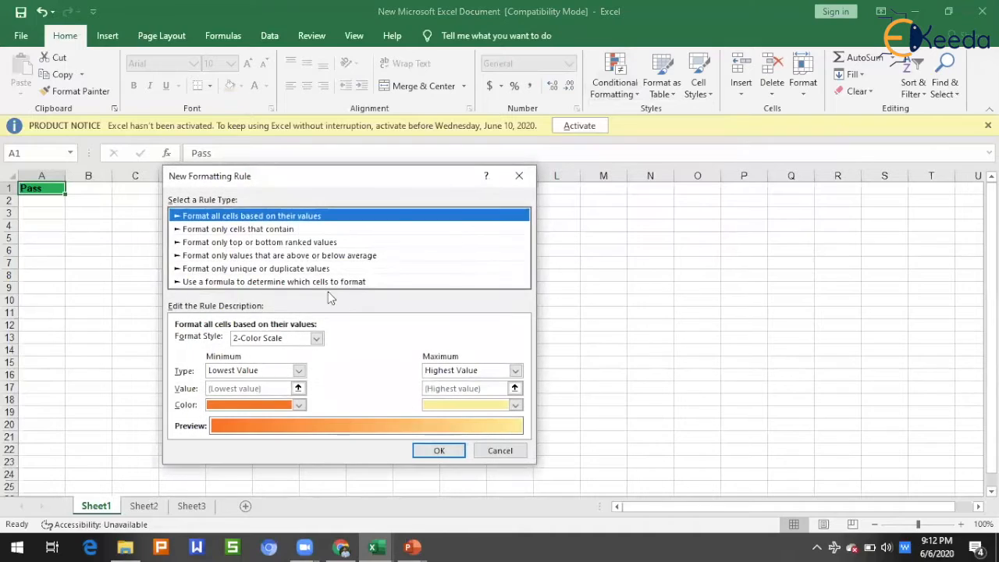
left_click(248, 229)
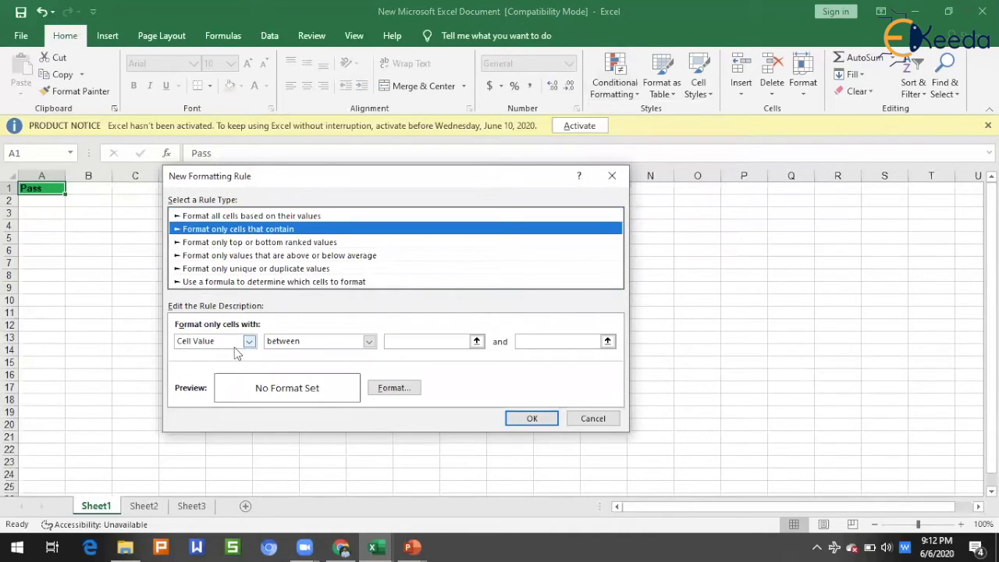
left_click(369, 341)
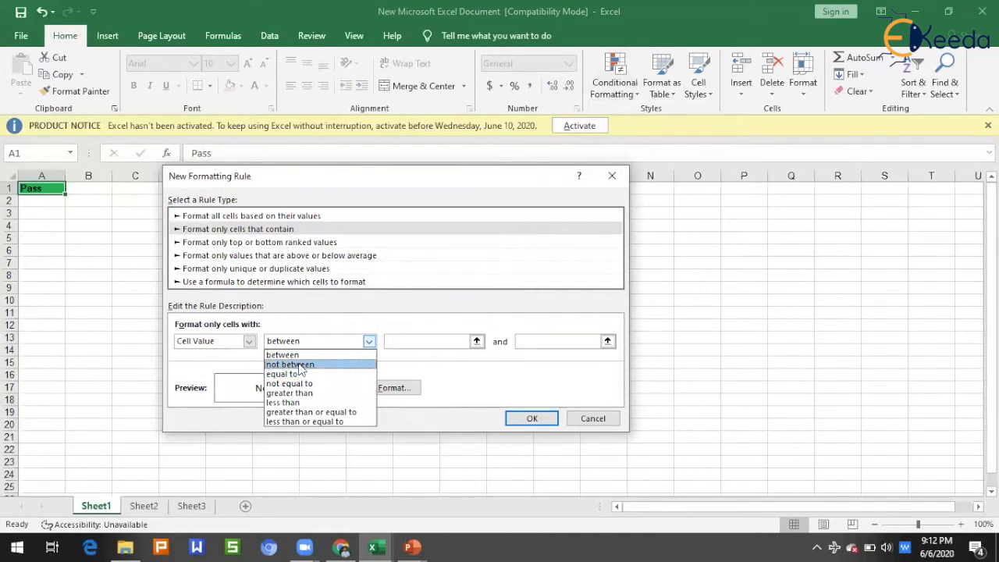
left_click(301, 373)
key("Tab")
type("Fai")
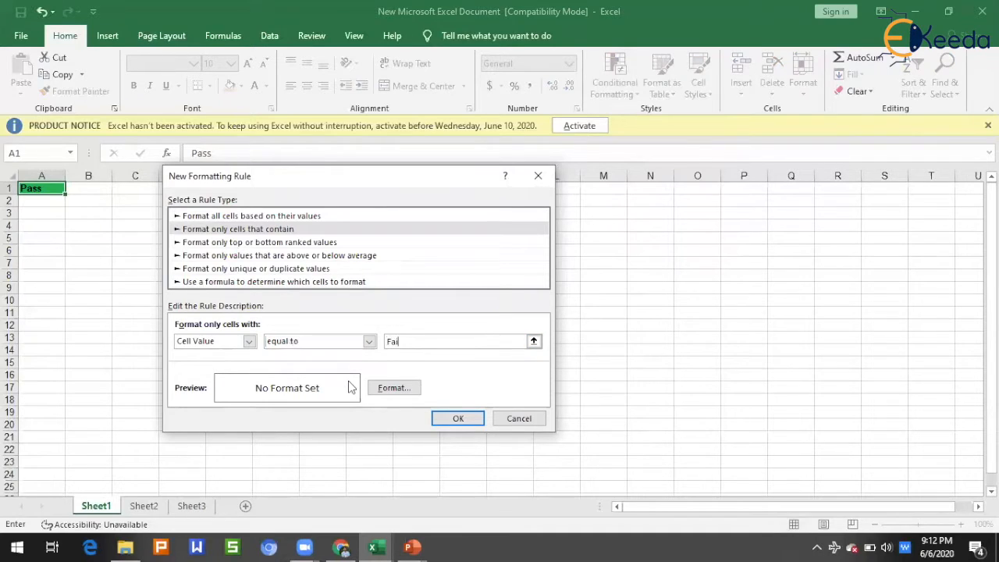
type("l")
Step: Open the Fail rule's format settings and set its font style to Bold Italic
left_click(375, 388)
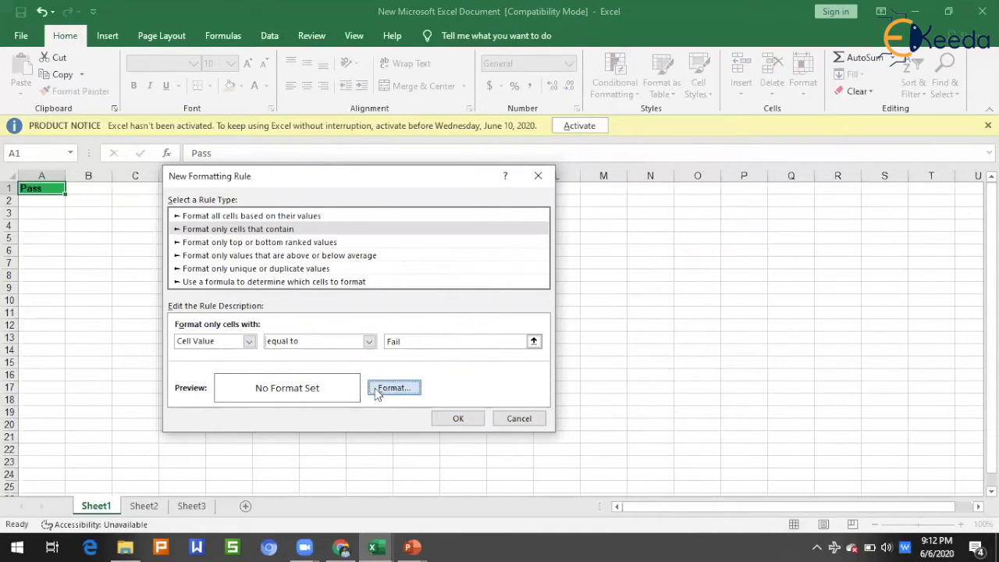
left_click(270, 137)
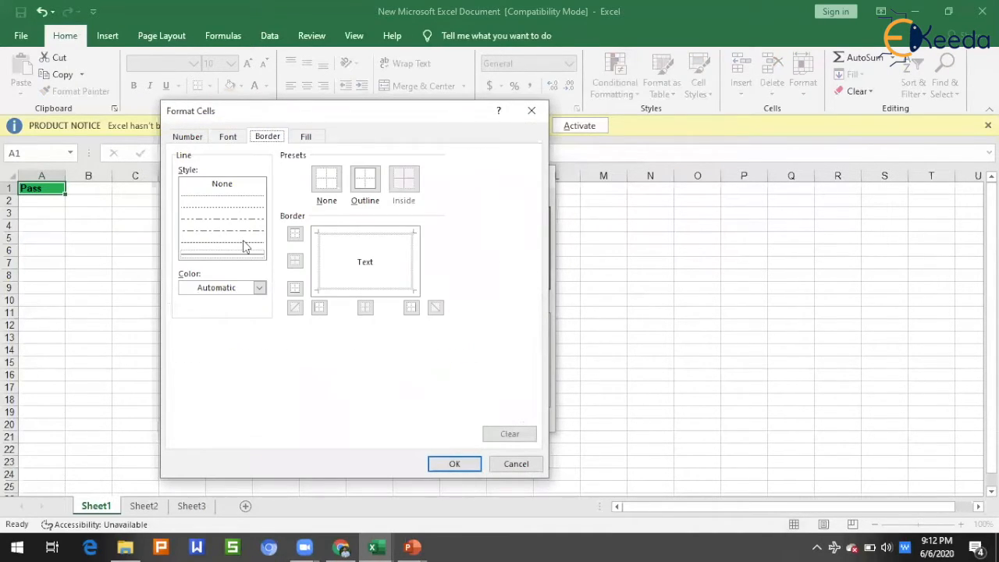
left_click(228, 138)
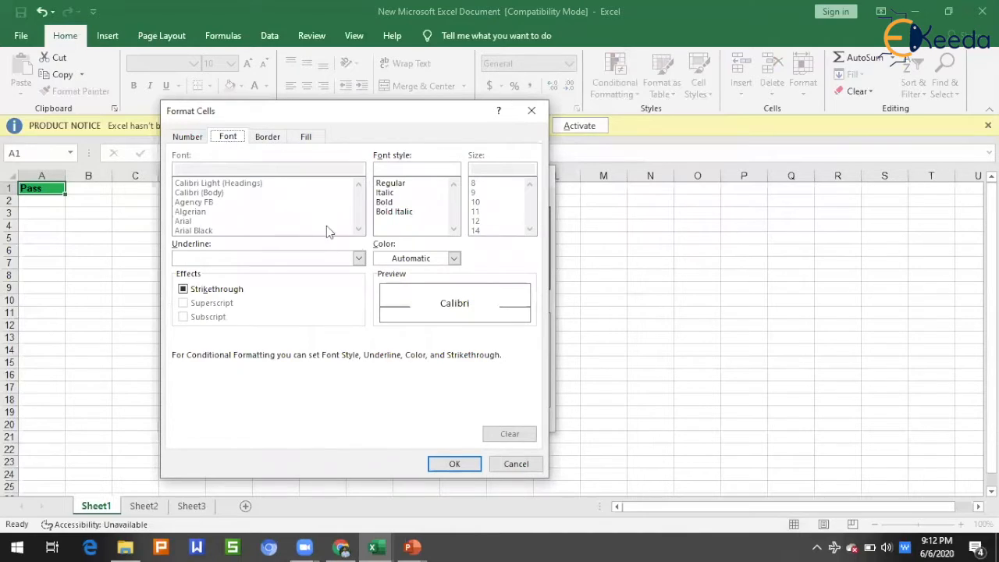
left_click(379, 202)
left_click(384, 212)
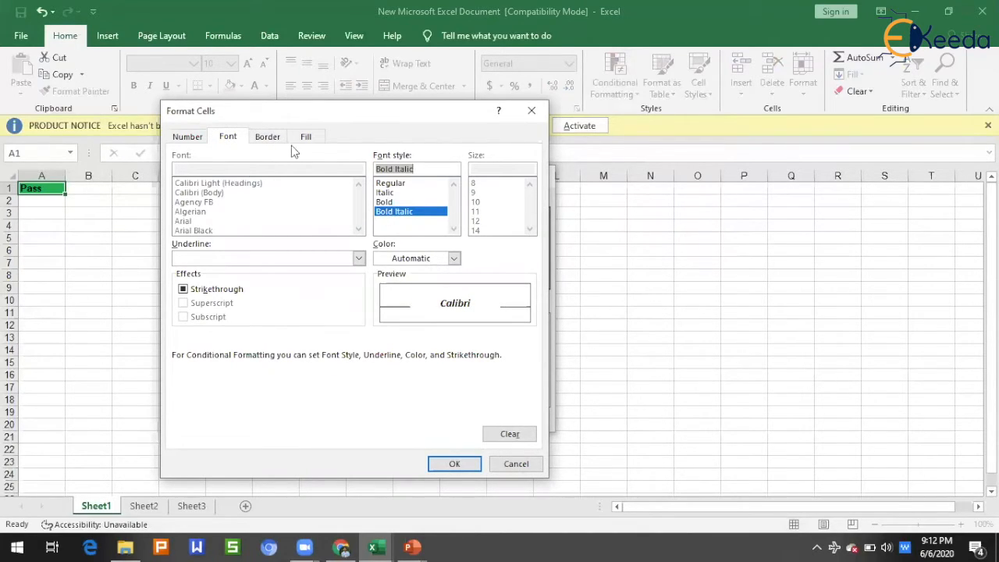
Step: Choose the standard red as the Fail rule's background fill and apply the finished rule to cell A1
left_click(303, 139)
left_click(199, 281)
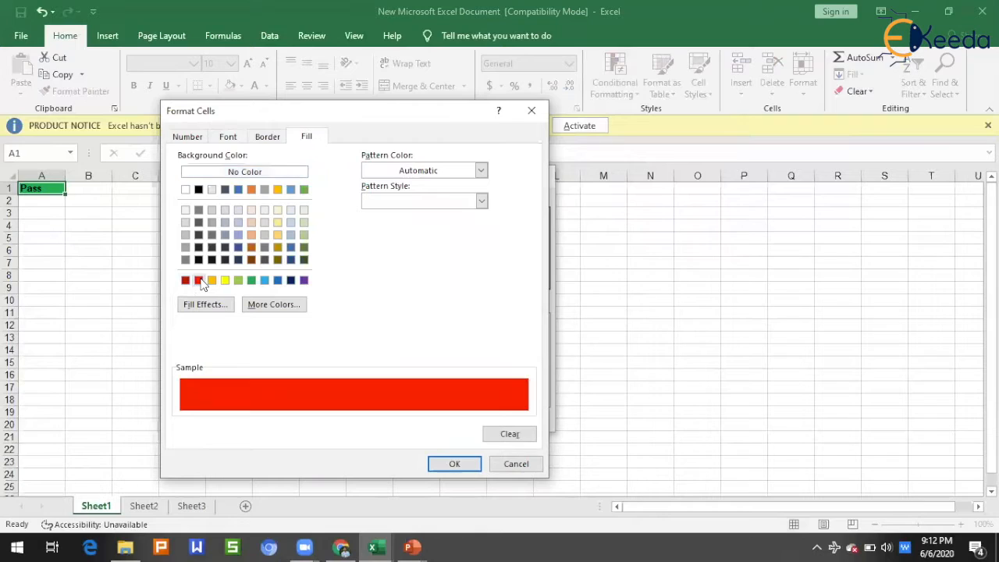
left_click(446, 465)
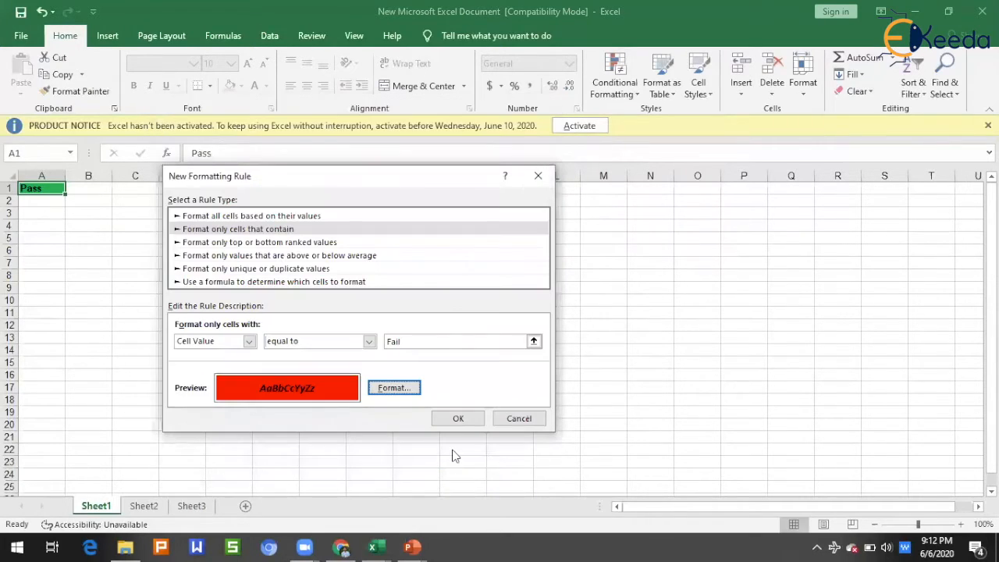
left_click(458, 419)
left_click(176, 326)
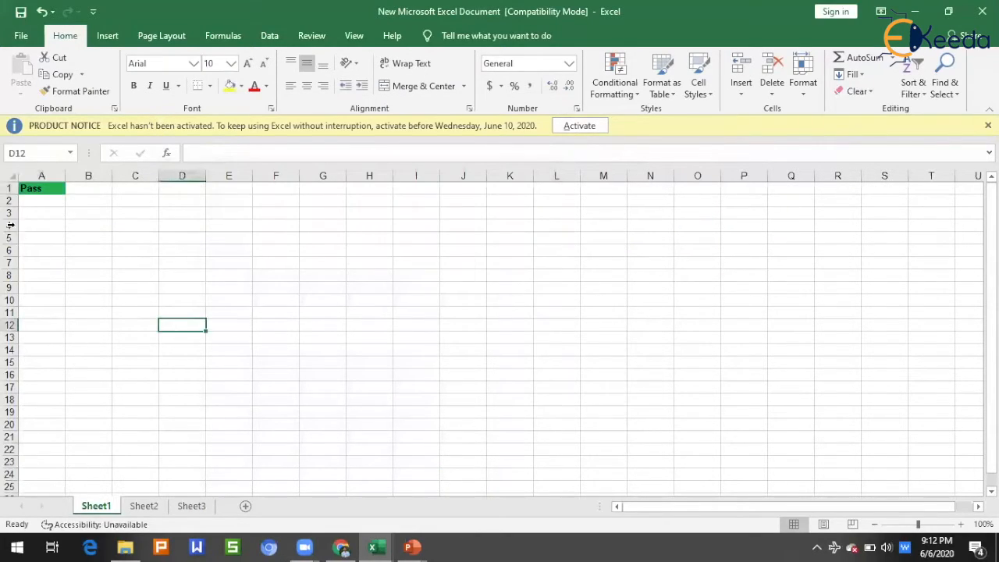
Step: Replace the entry in cell A1 with Fail and reselect the cell to test the second rule
left_click(34, 188)
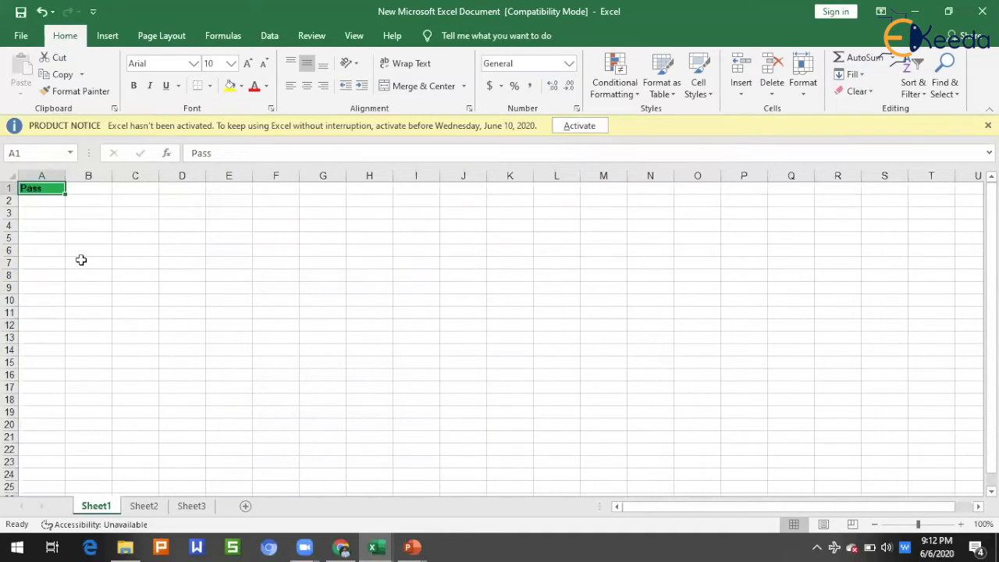
type("Fail")
key("Return")
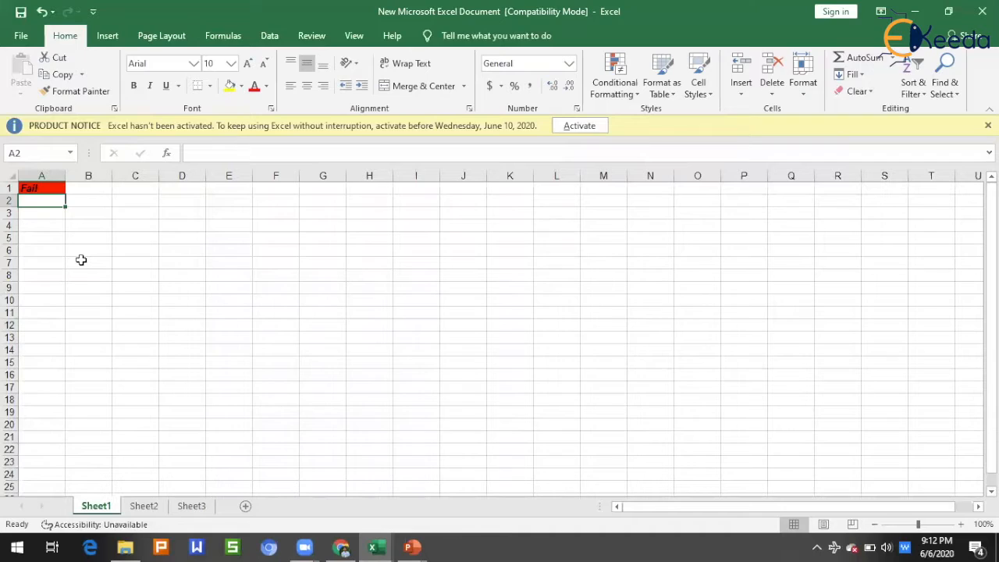
key("Up")
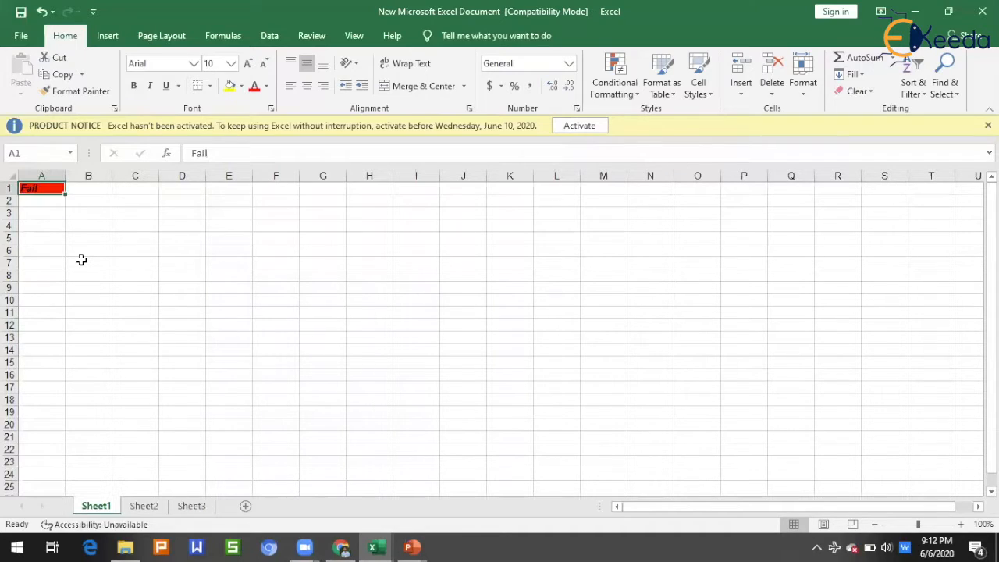
Step: Enter a person's first name in cell A1 and reselect the cell to test text that matches neither rule
type("Omkar")
key("Return")
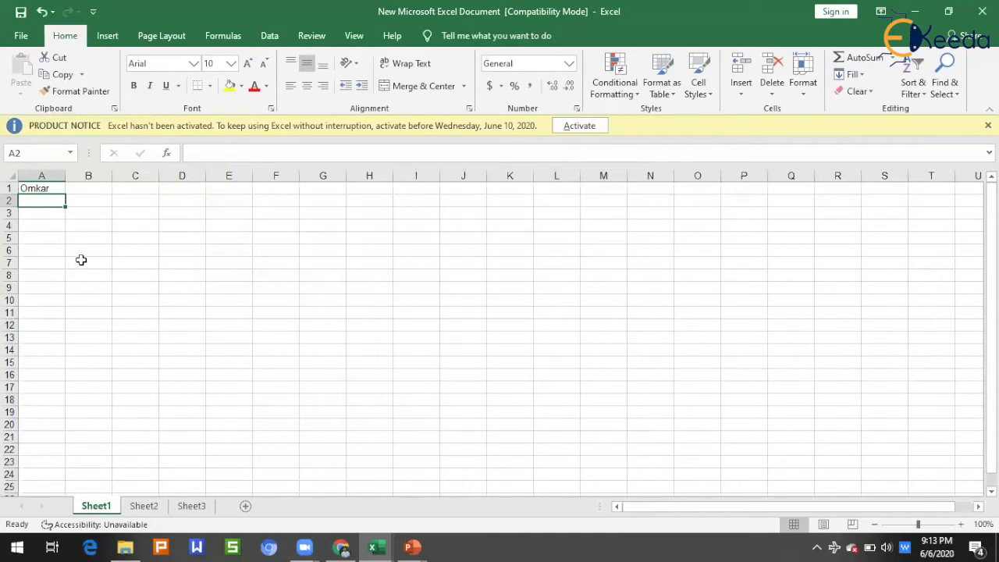
key("Up")
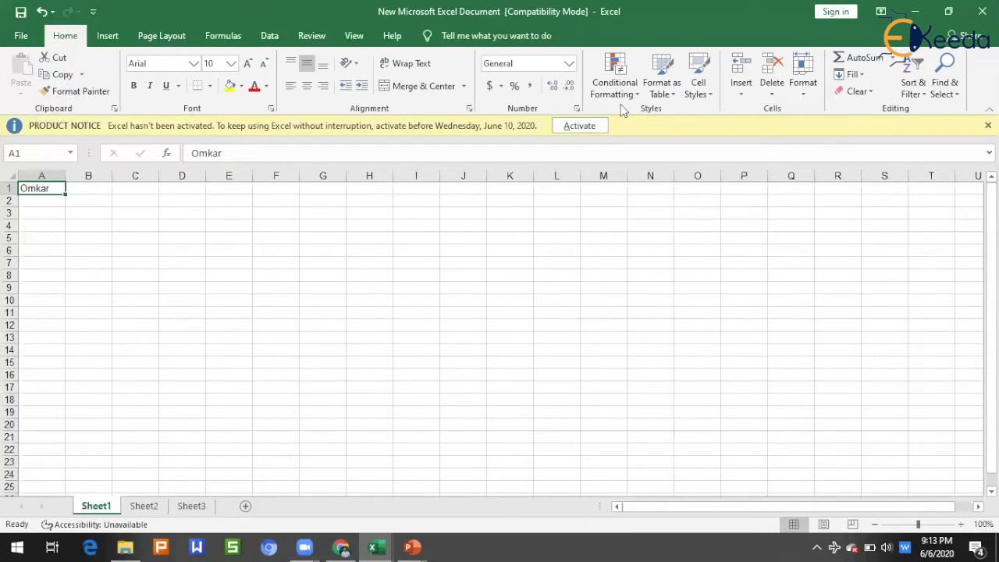
Step: Examine the options for clearing conditional formatting rules from the selected cells or the entire sheet
left_click(614, 82)
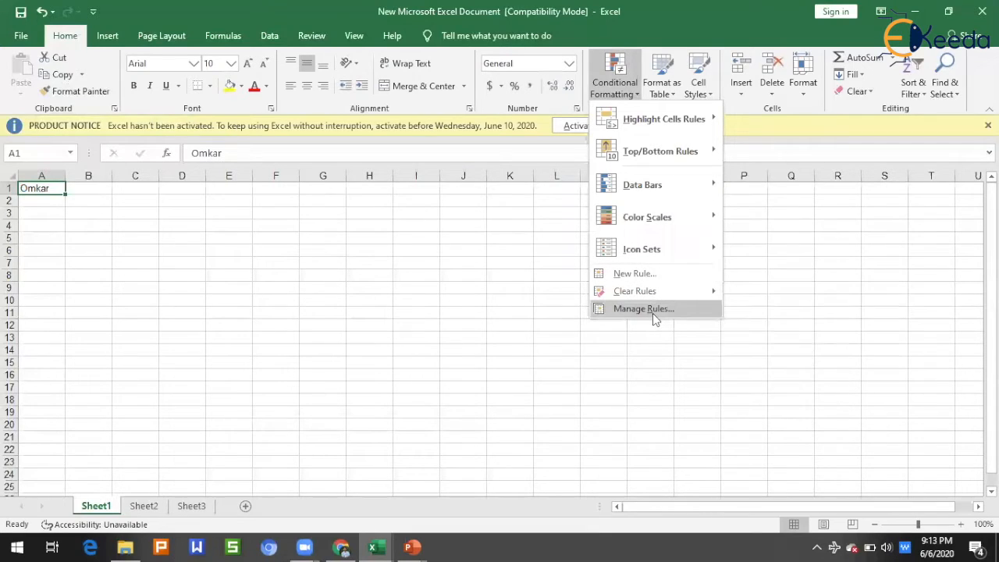
mouse_move(663, 293)
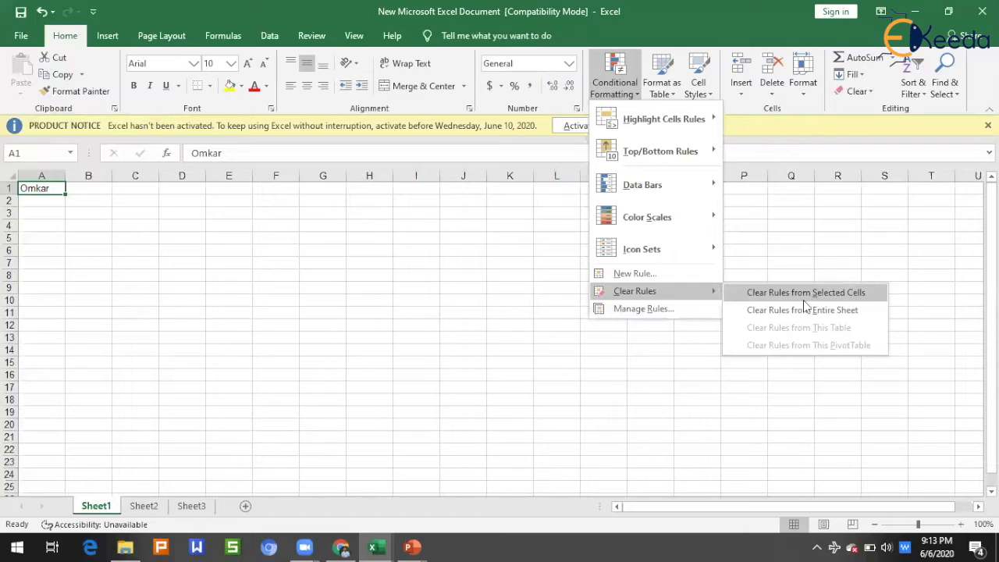
left_click(177, 254)
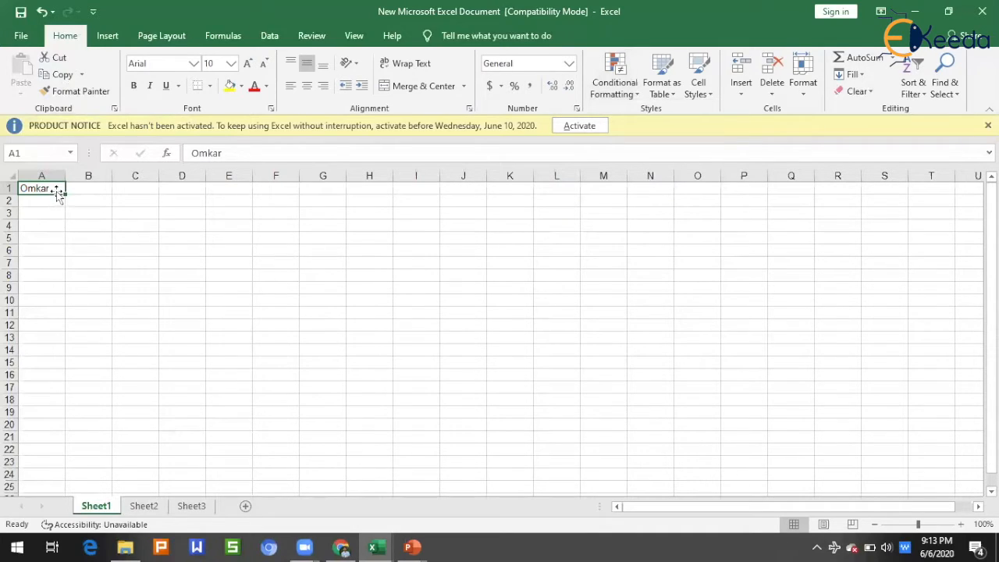
left_click(610, 82)
mouse_move(659, 297)
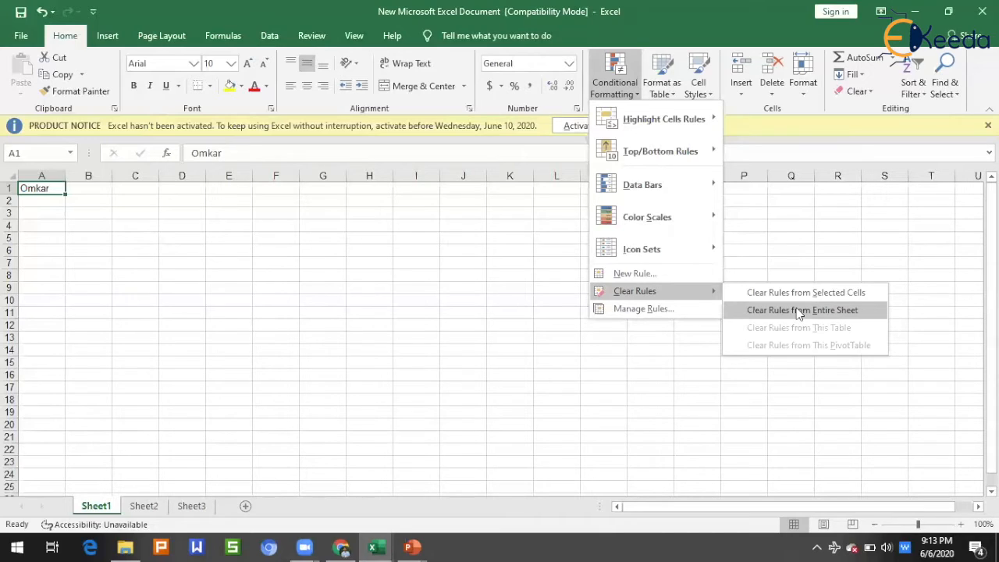
Step: Review the rules manager for This Worksheet, Sheet2, Sheet3 and Current Selection, highlight the Fail rule, and close the manager
left_click(699, 309)
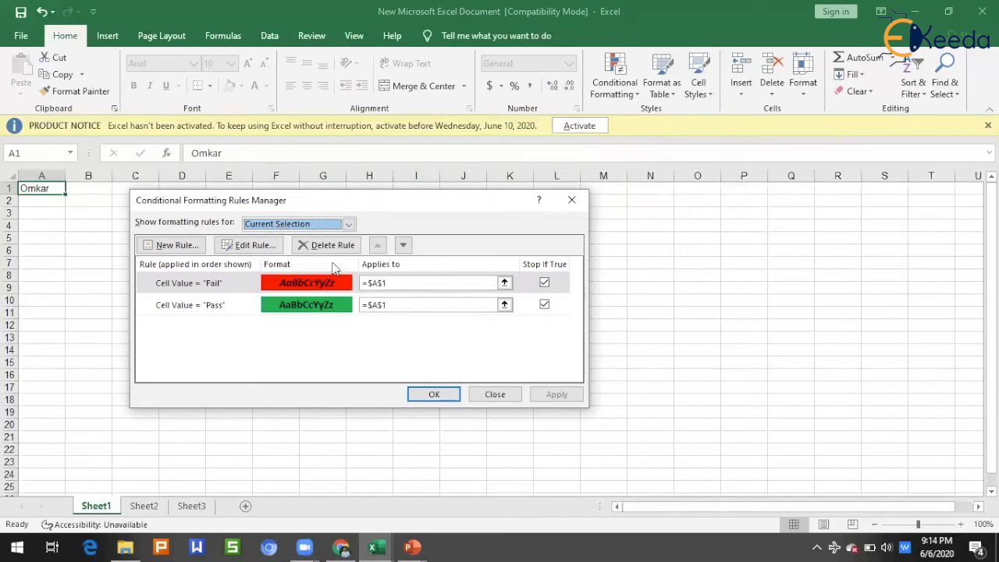
left_click(348, 224)
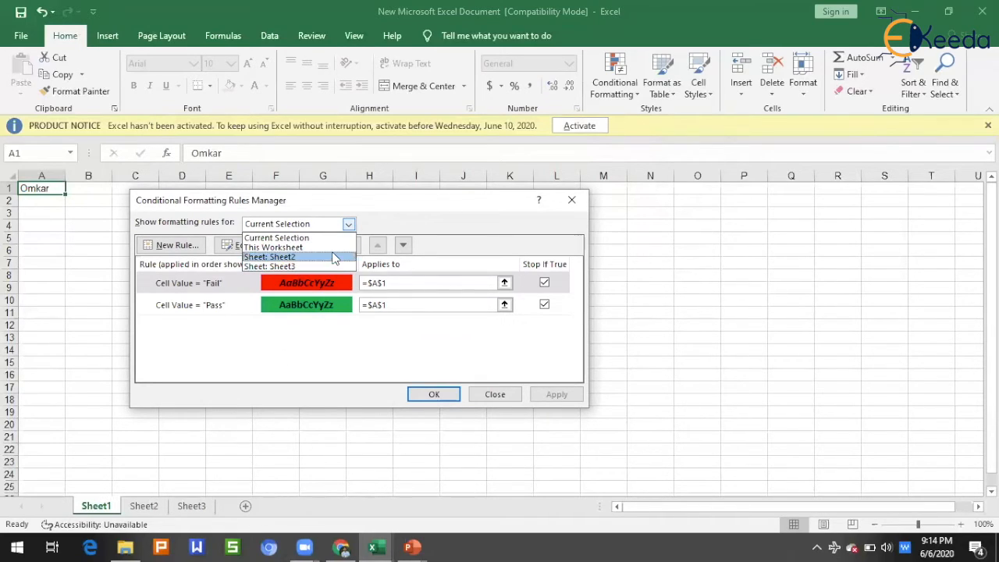
left_click(332, 248)
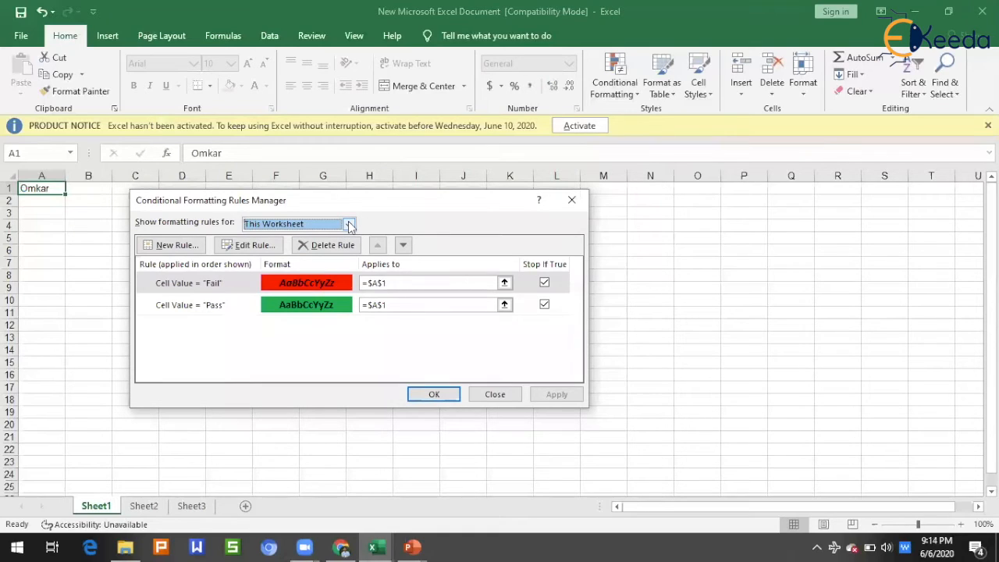
left_click(349, 225)
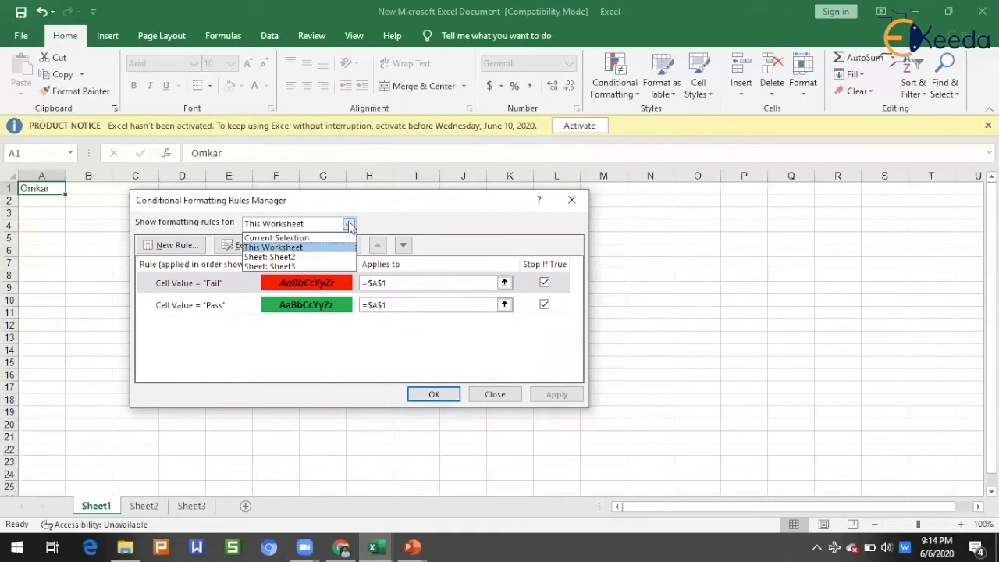
left_click(308, 257)
left_click(348, 225)
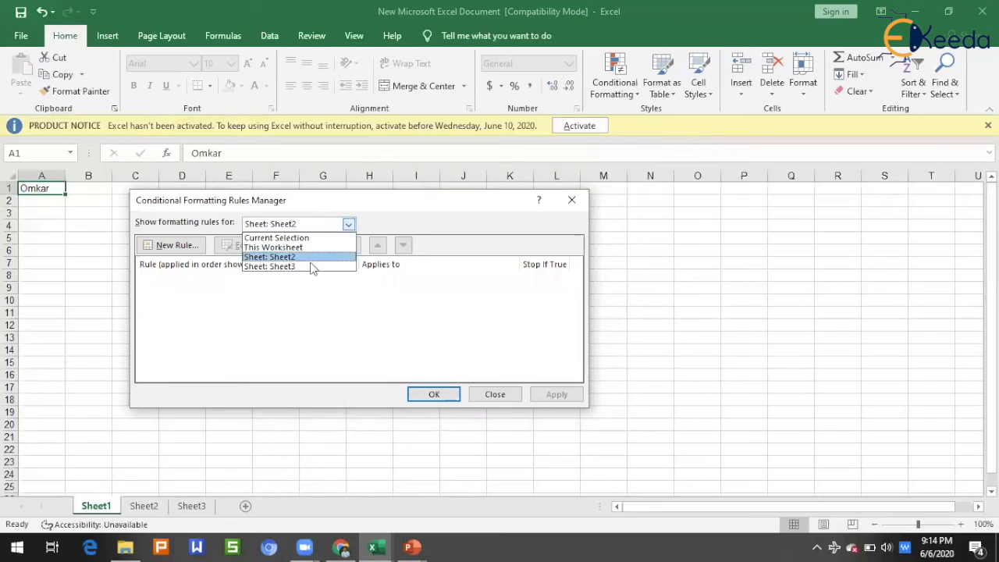
left_click(308, 266)
left_click(347, 224)
left_click(317, 238)
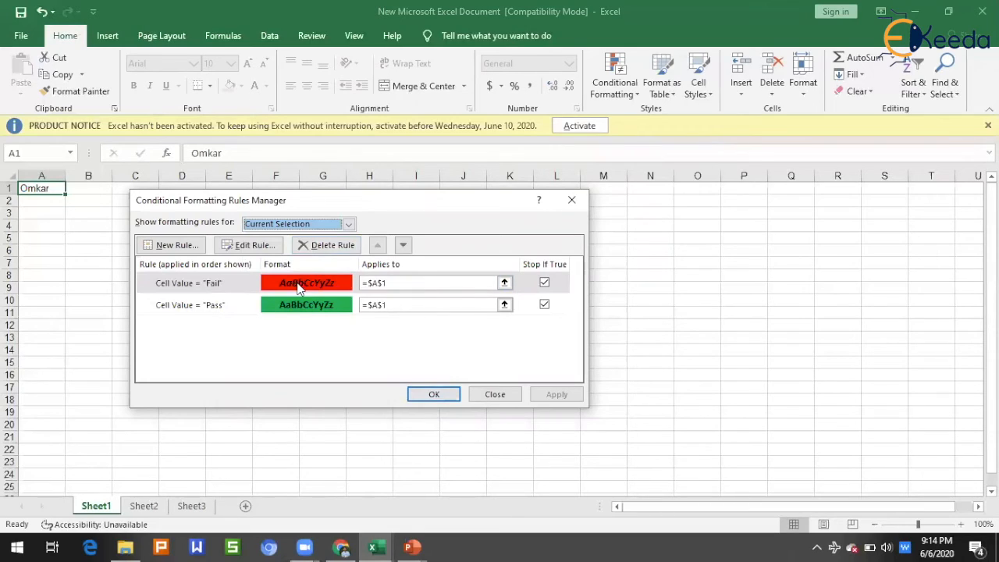
left_click(347, 290)
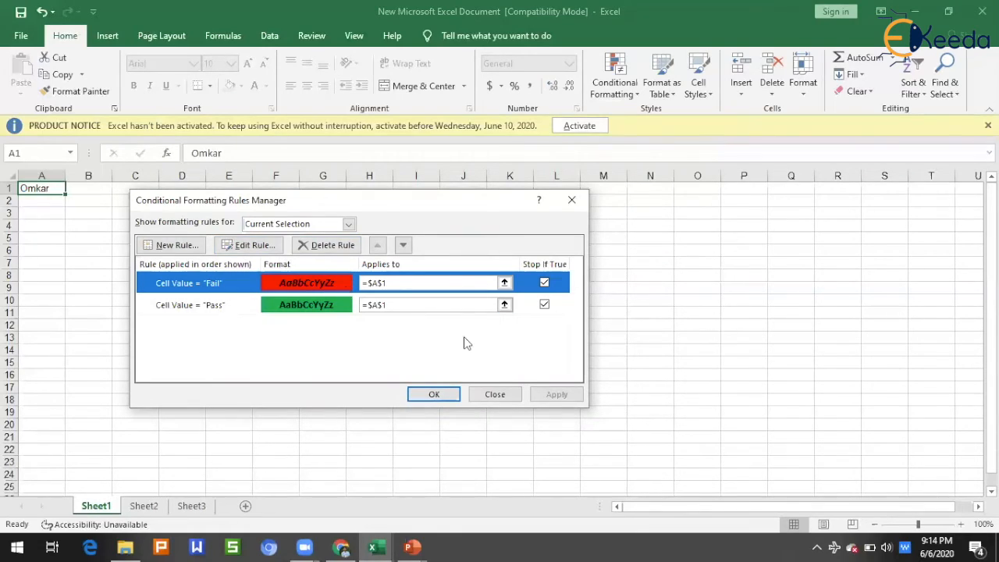
left_click(429, 397)
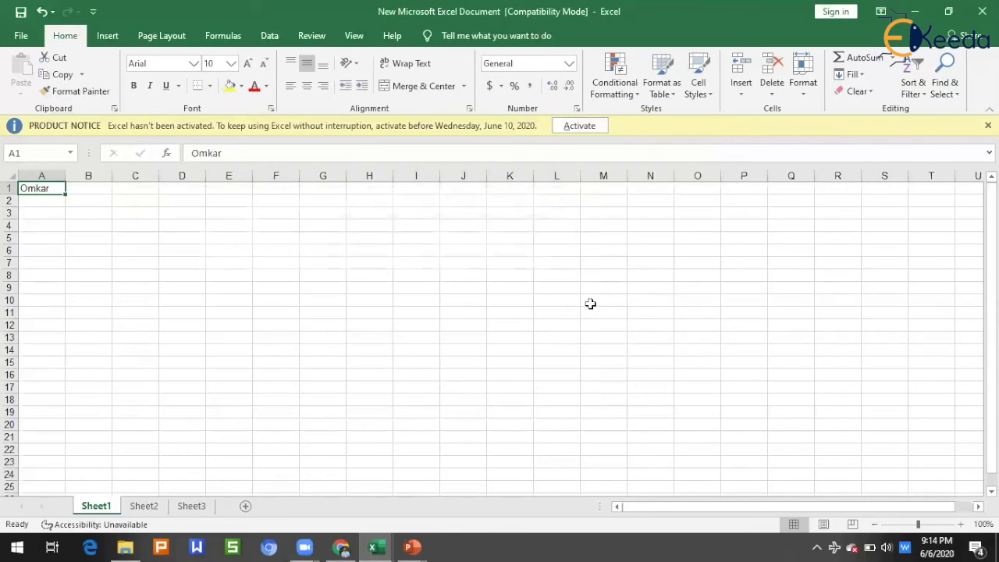
left_click(610, 82)
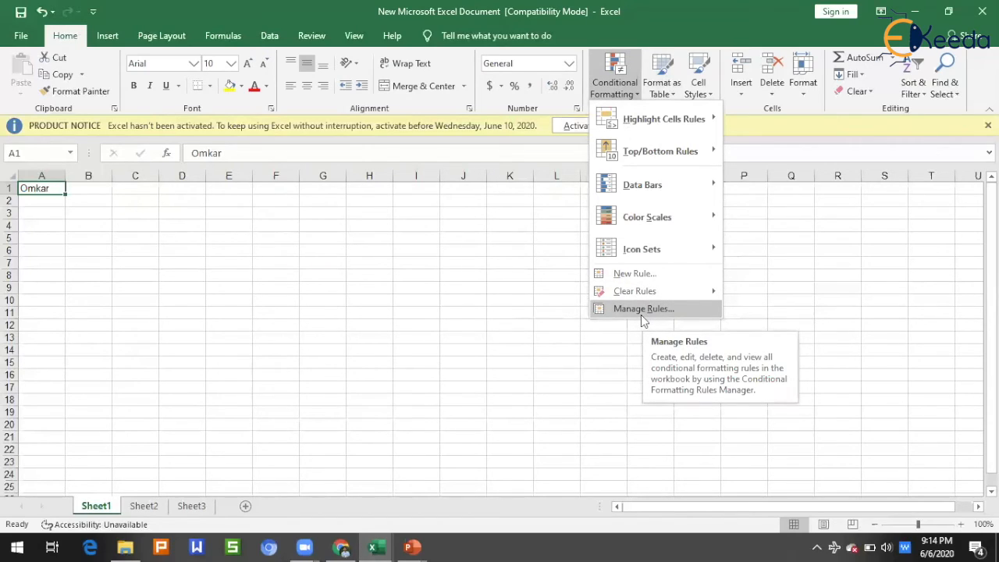
left_click(524, 307)
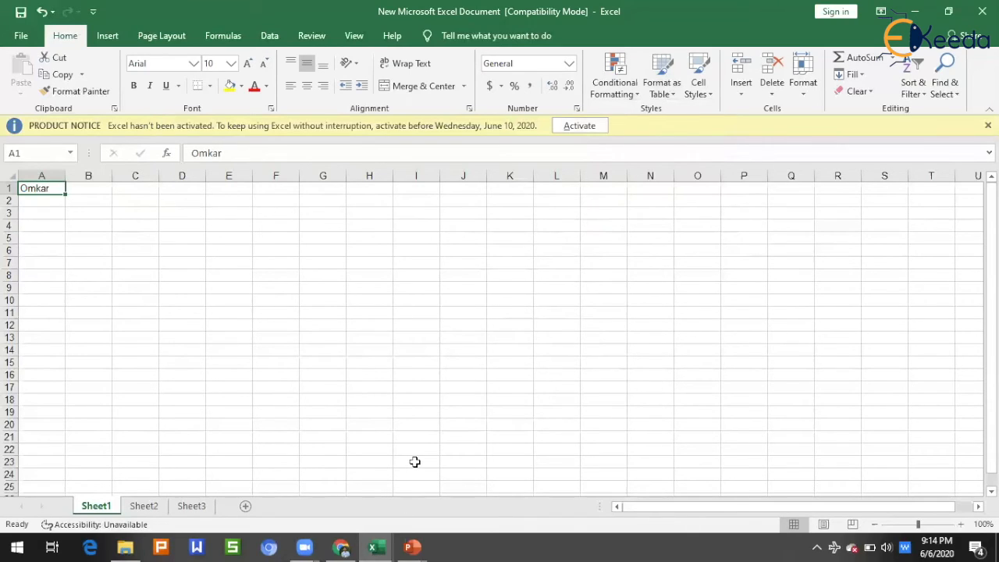
Step: Switch to the running PowerPoint slide show and advance to the Thank you slide
key("alt+Tab")
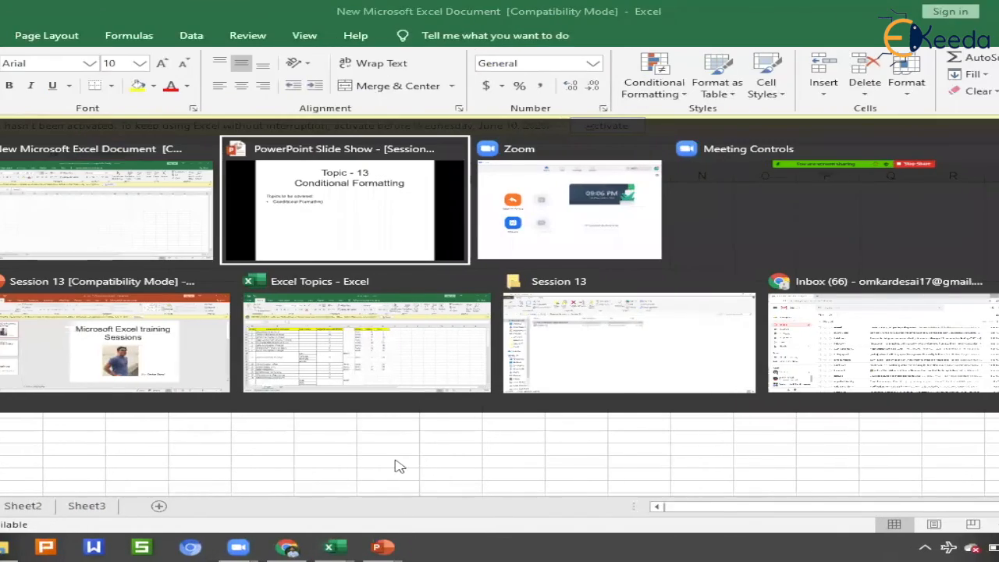
key("Right")
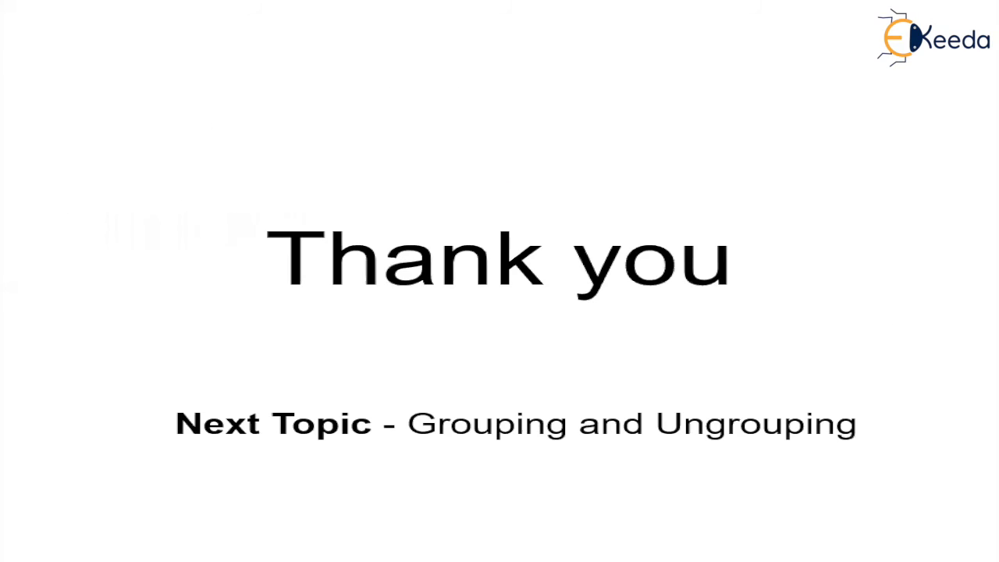